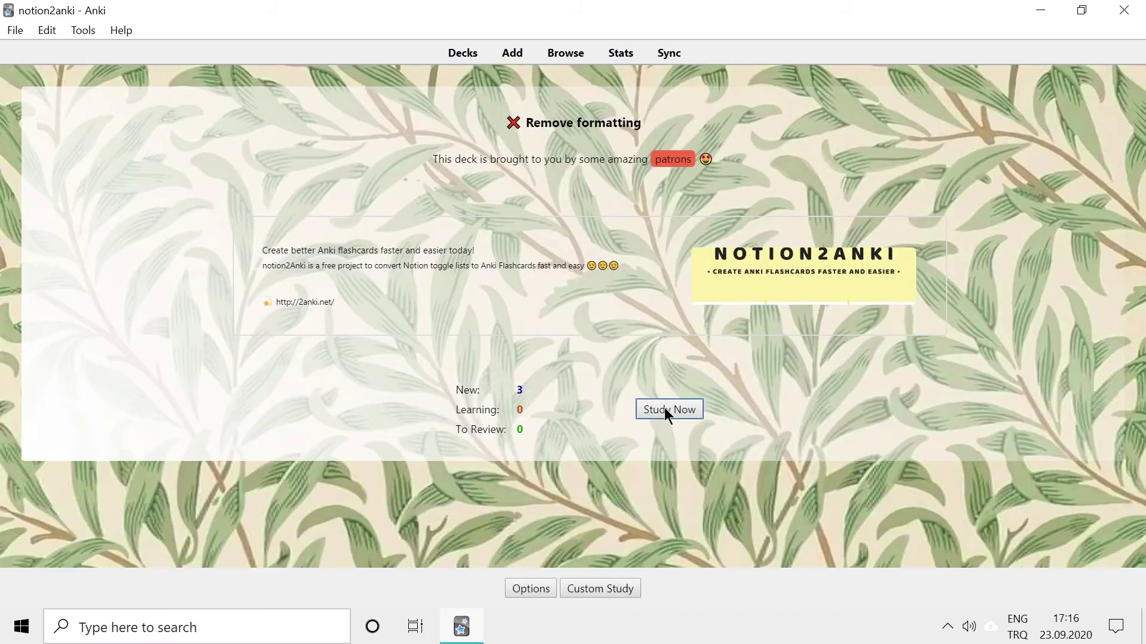
# - Start studying the "Remove formatting" deck, showing card 1's front
pyautogui.click(664, 409)
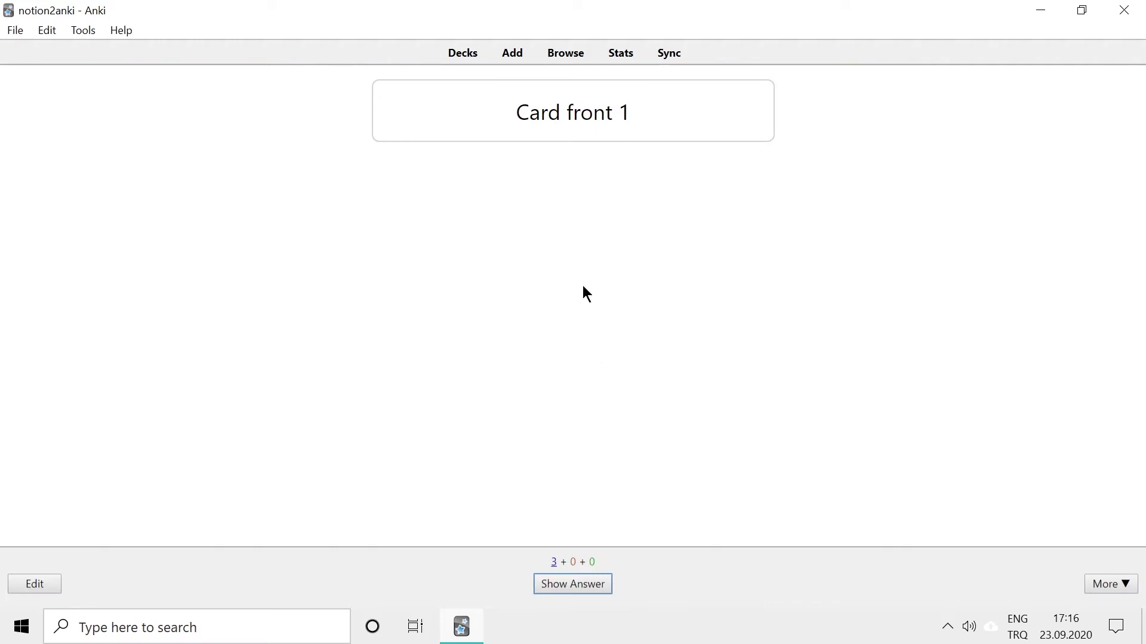
# - Reveal card 1's answer and strip bold and italic from its back text "Card back: bold italic"
pyautogui.press('space')
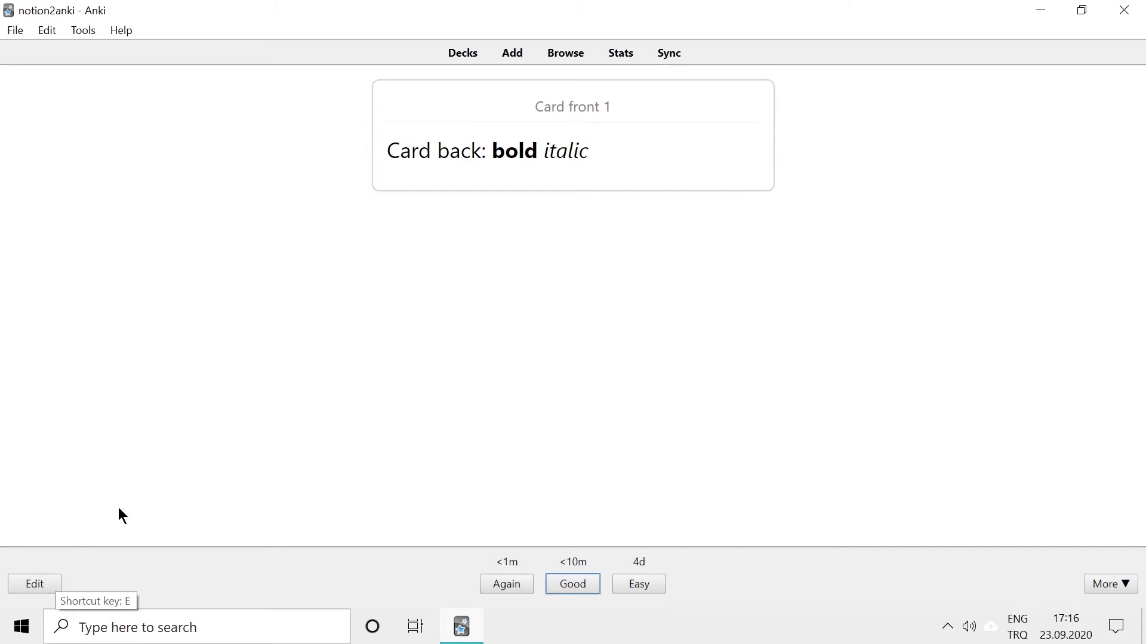
pyautogui.click(46, 581)
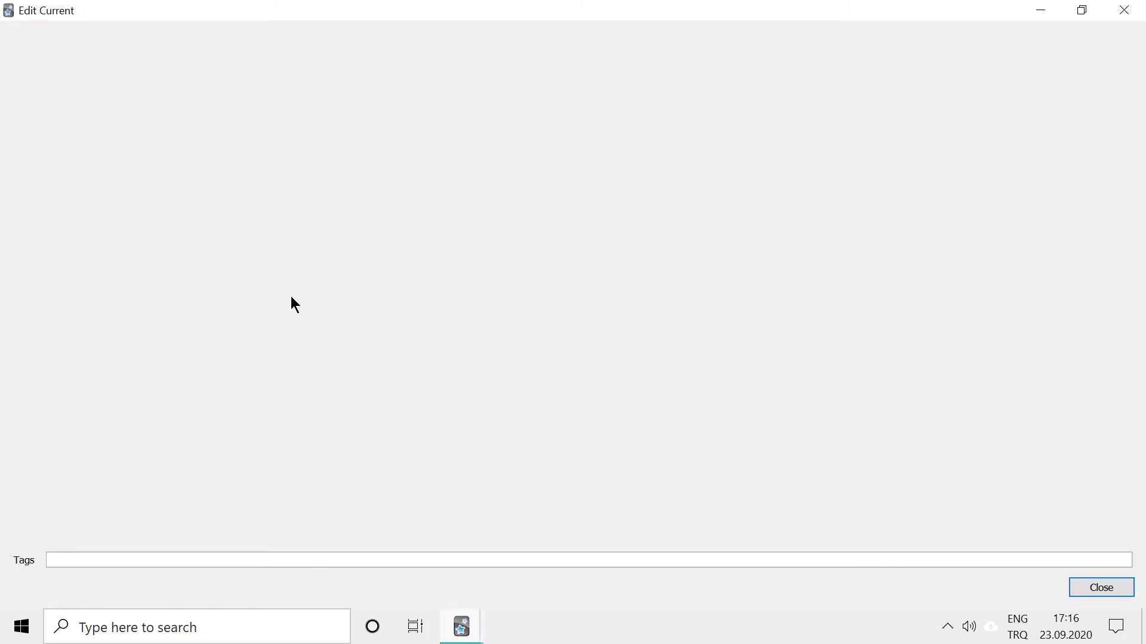
pyautogui.click(191, 162)
pyautogui.moveTo(192, 162); pyautogui.dragTo(9, 163)
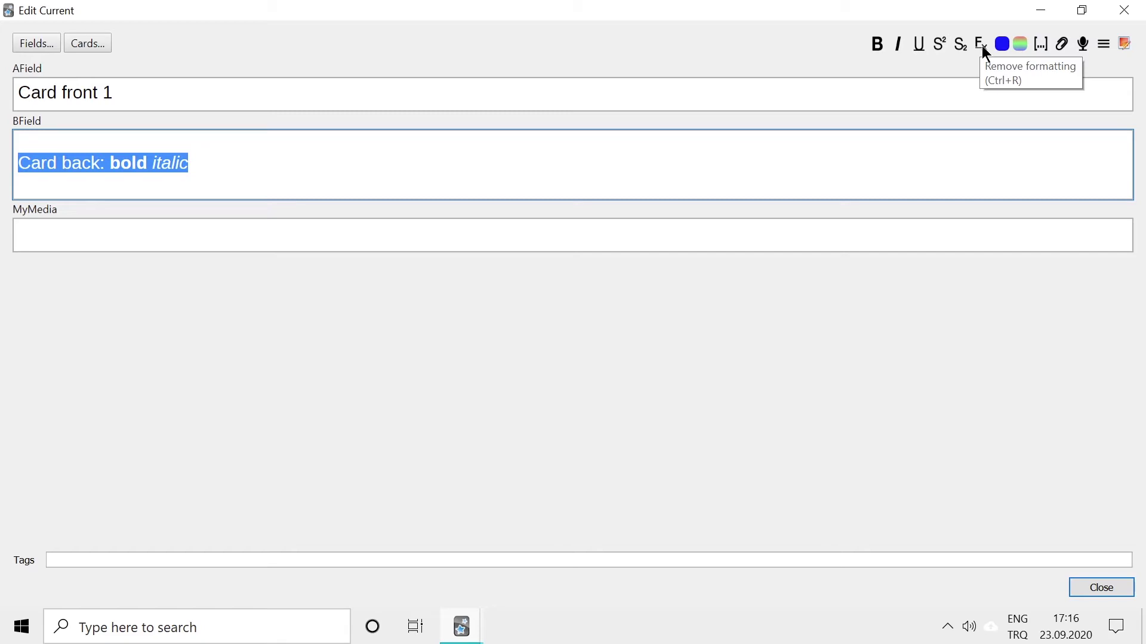
pyautogui.click(982, 46)
# - Verify the back text is plain and return from the editor to the review
pyautogui.click(401, 349)
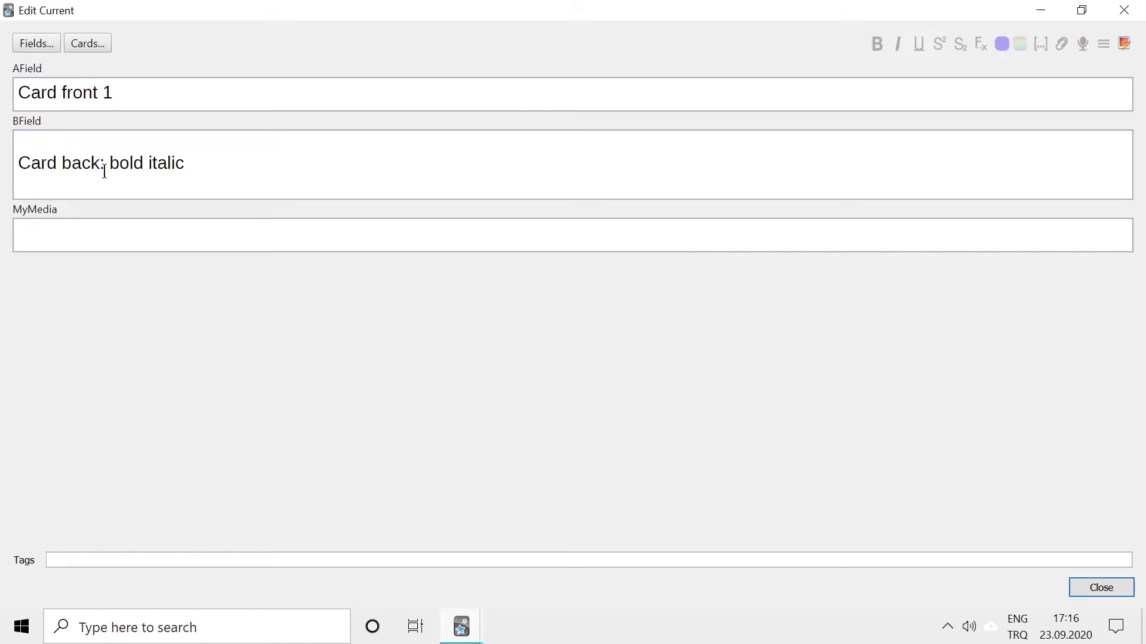
pyautogui.moveTo(108, 163); pyautogui.dragTo(143, 163)
pyautogui.click(148, 163)
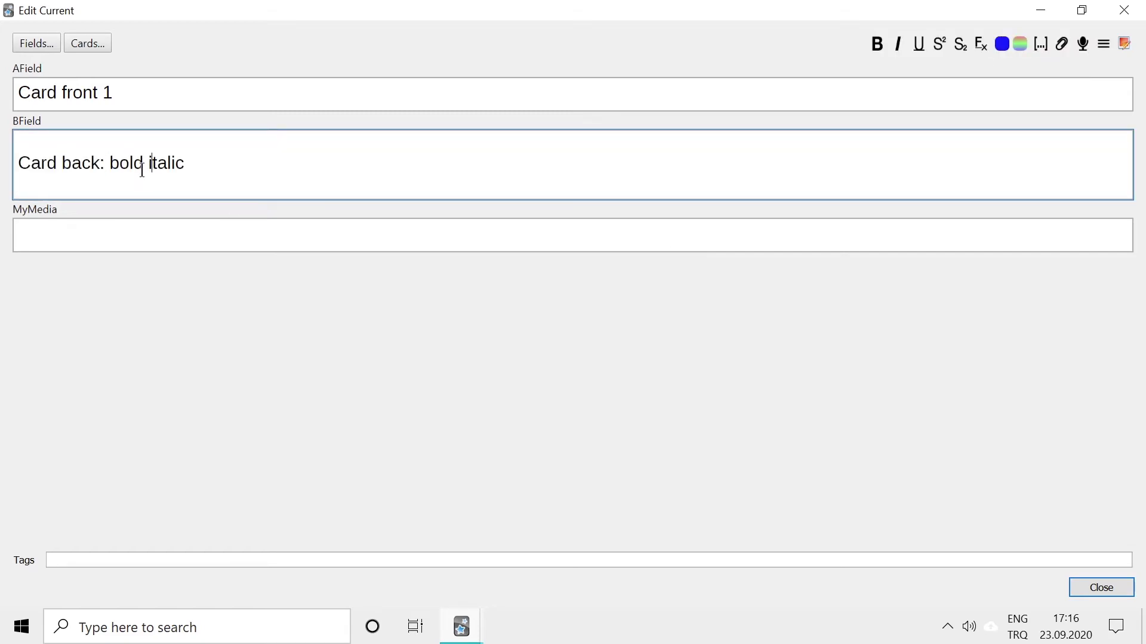
pyautogui.click(197, 163)
pyautogui.click(1094, 587)
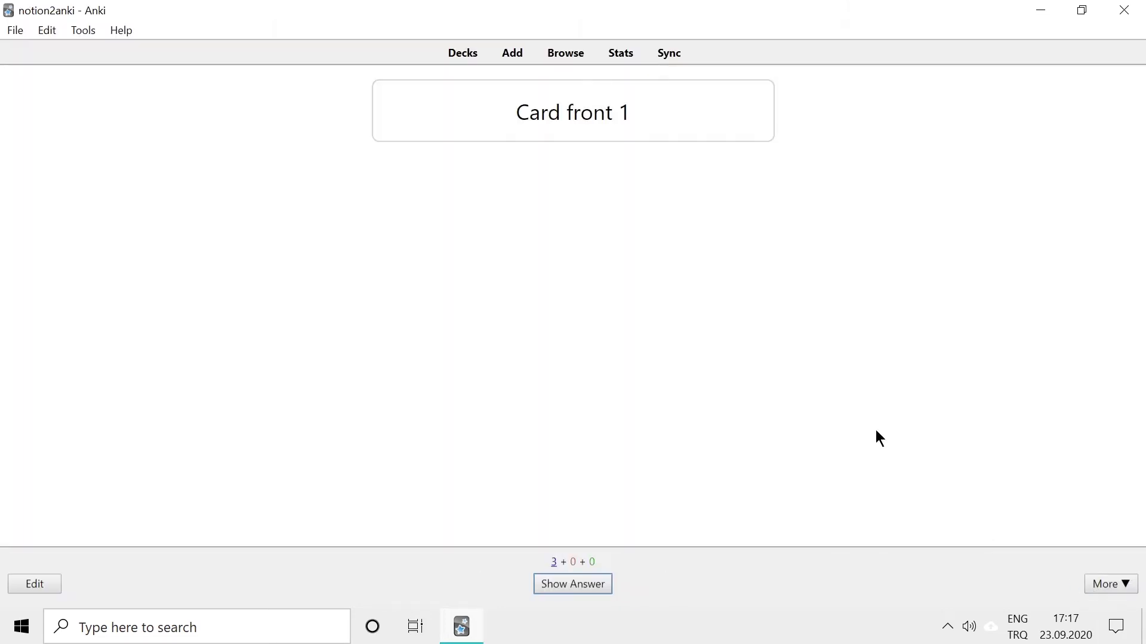
# - Reveal card 1's answer and check that "bold italic" now shows unformatted
pyautogui.press('space')
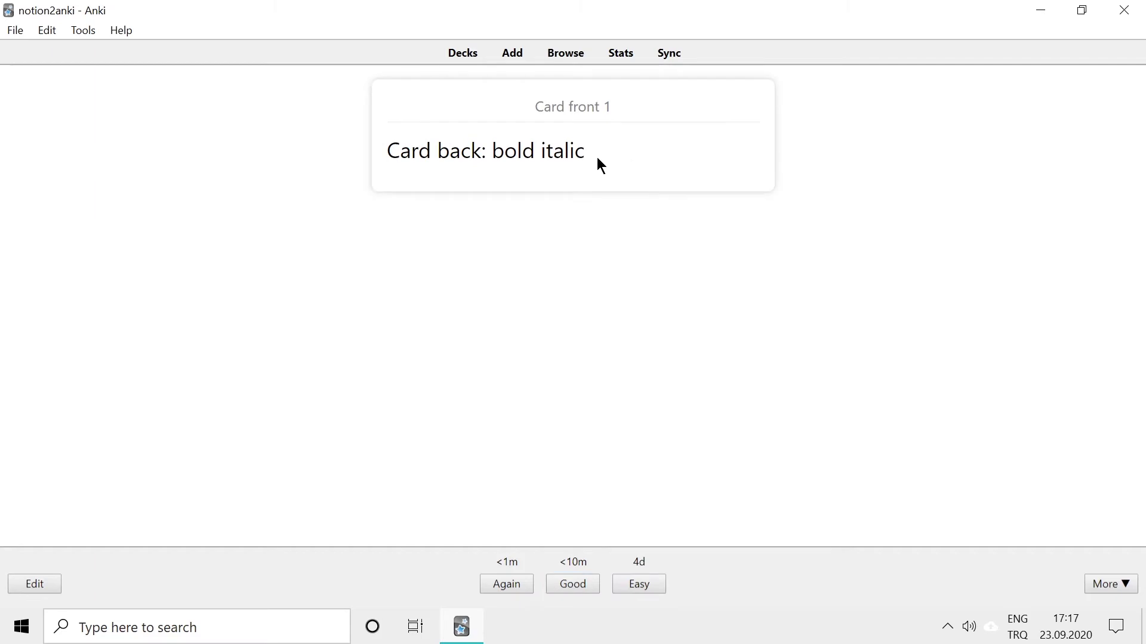
pyautogui.moveTo(584, 150); pyautogui.dragTo(391, 151)
pyautogui.click(577, 166)
pyautogui.moveTo(585, 150); pyautogui.dragTo(492, 150)
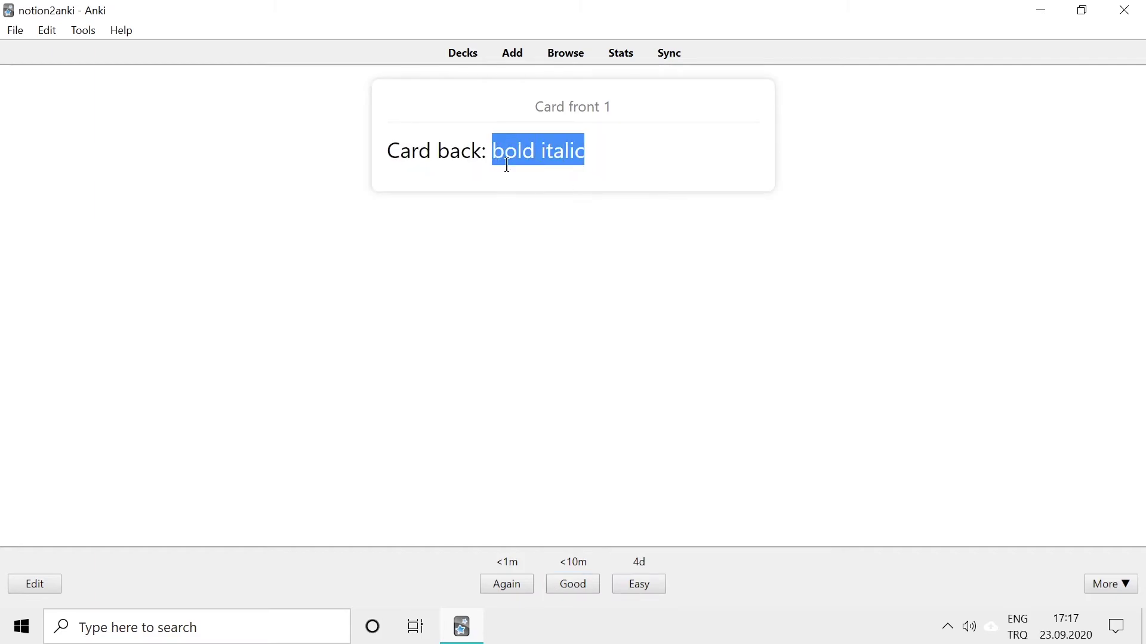
pyautogui.click(622, 168)
# - Advance to card 2, reveal its bulleted-list answer and bring it into the editor
pyautogui.press('space')
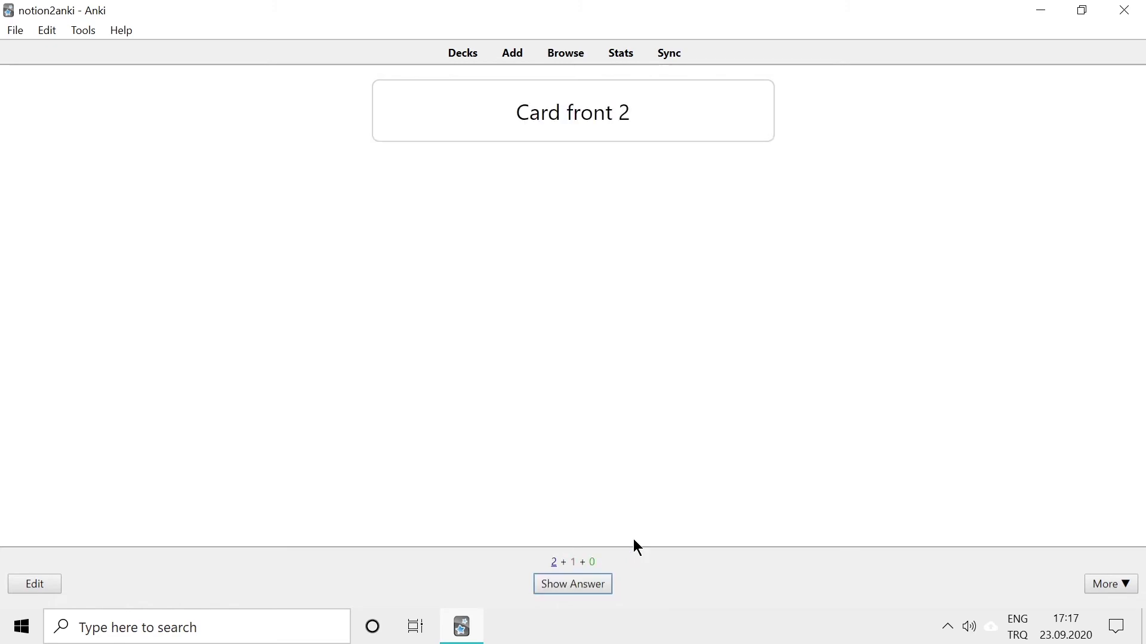
pyautogui.press('space')
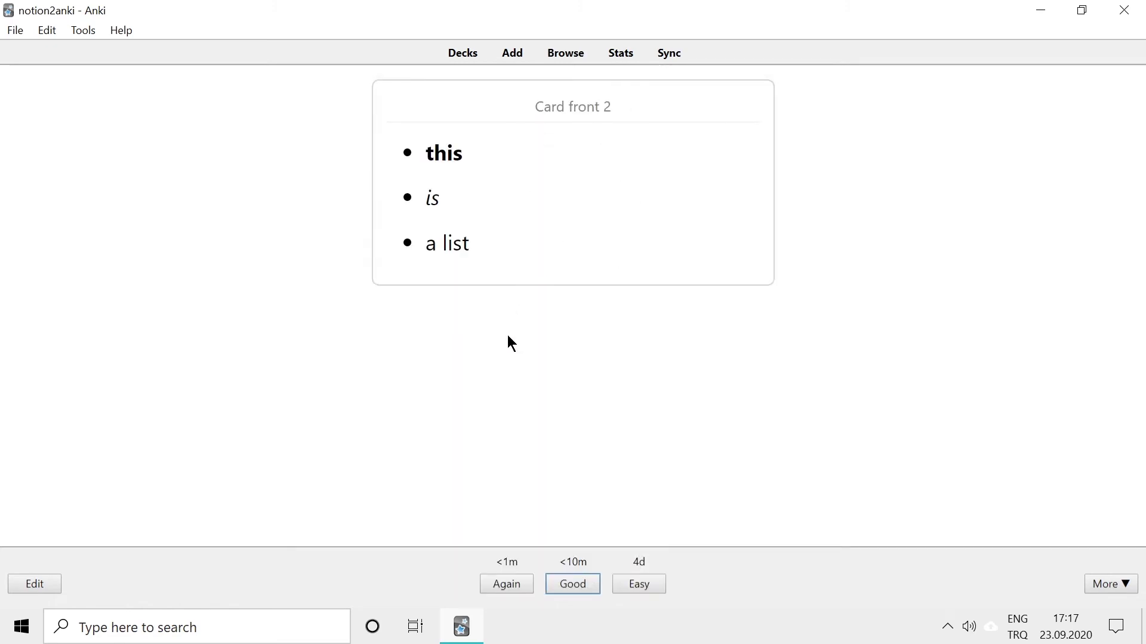
pyautogui.moveTo(423, 143); pyautogui.dragTo(475, 255)
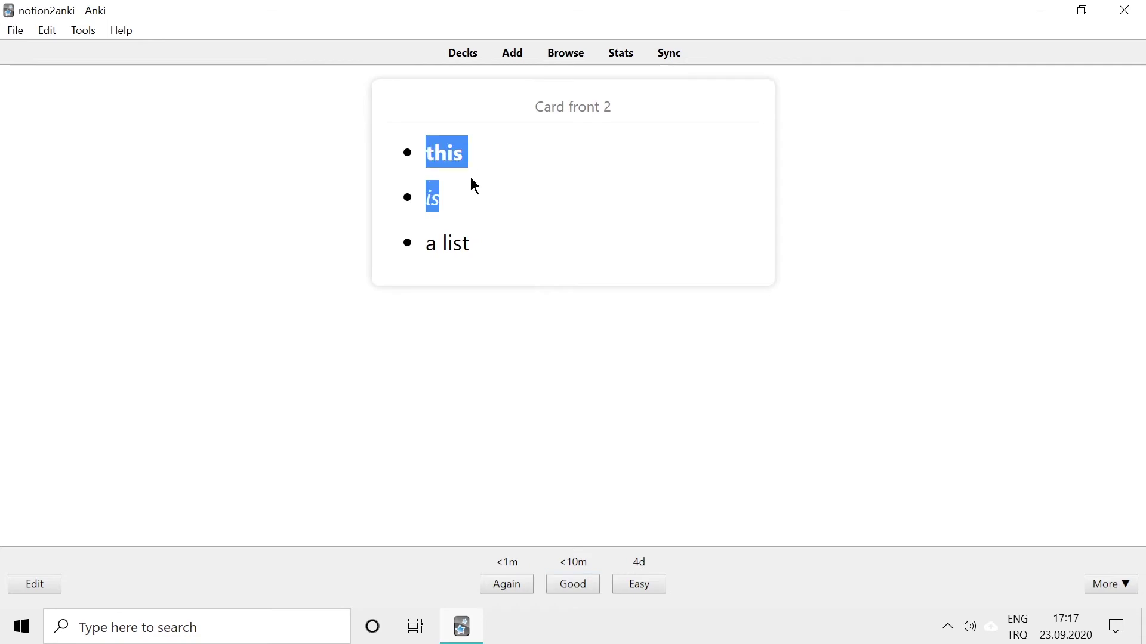
pyautogui.click(34, 584)
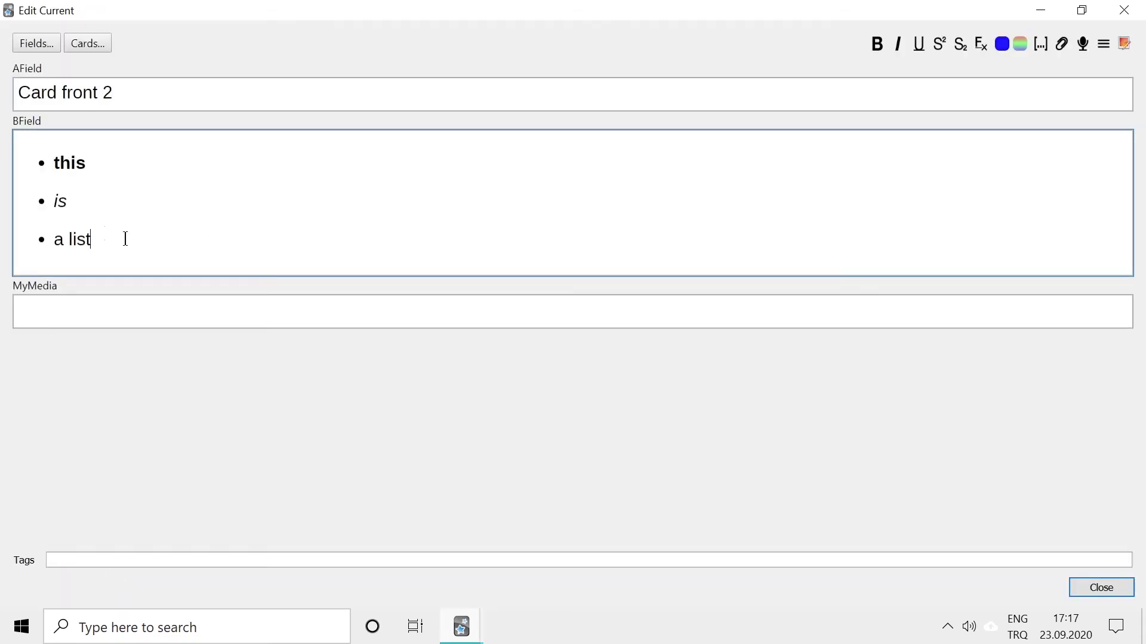
# - Strip bold and italic from card 2's list items "this", "is", "a list", keeping the bullets
pyautogui.moveTo(125, 239); pyautogui.dragTo(20, 153)
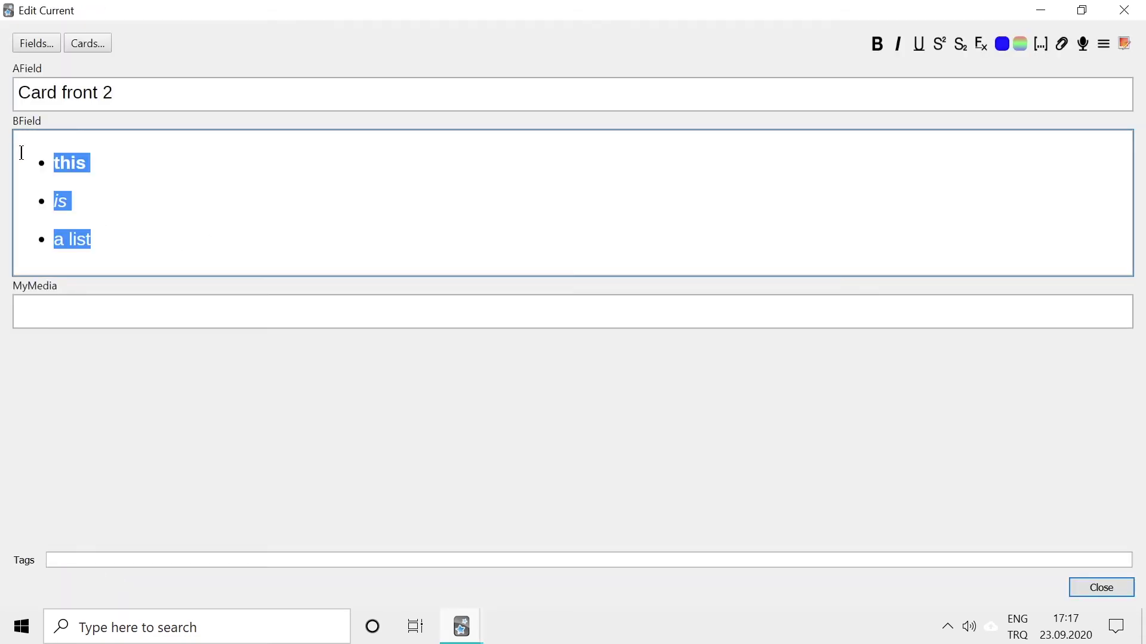
pyautogui.click(982, 43)
pyautogui.click(207, 259)
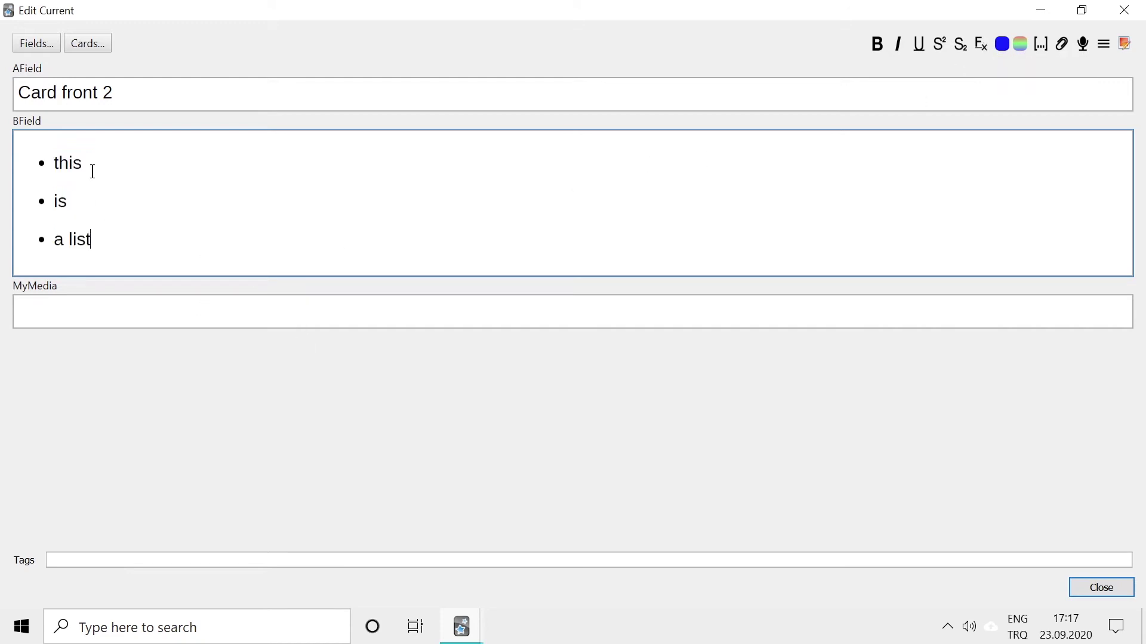
pyautogui.moveTo(99, 241); pyautogui.dragTo(20, 157)
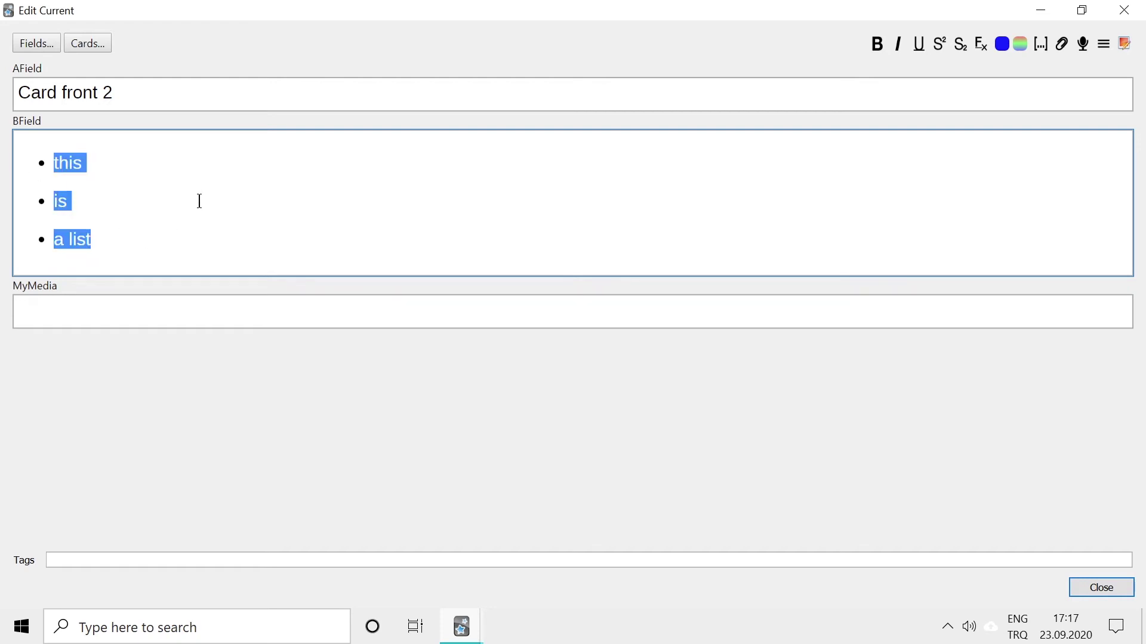
pyautogui.click(260, 332)
pyautogui.click(292, 223)
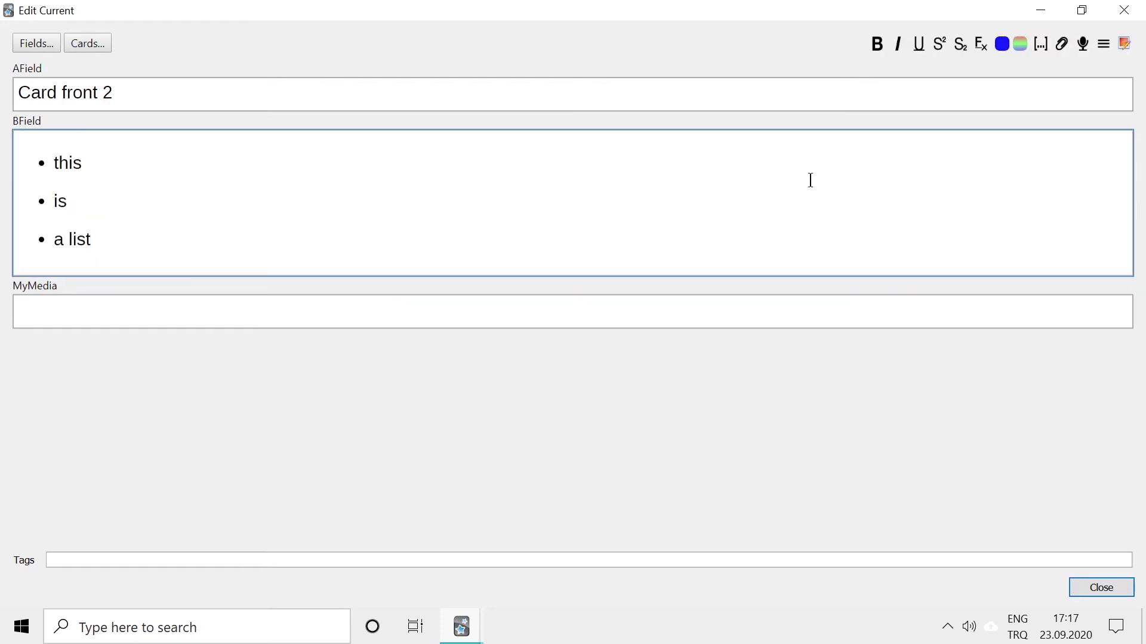
# - Bring up the HTML source of card 2's back field
pyautogui.click(1106, 44)
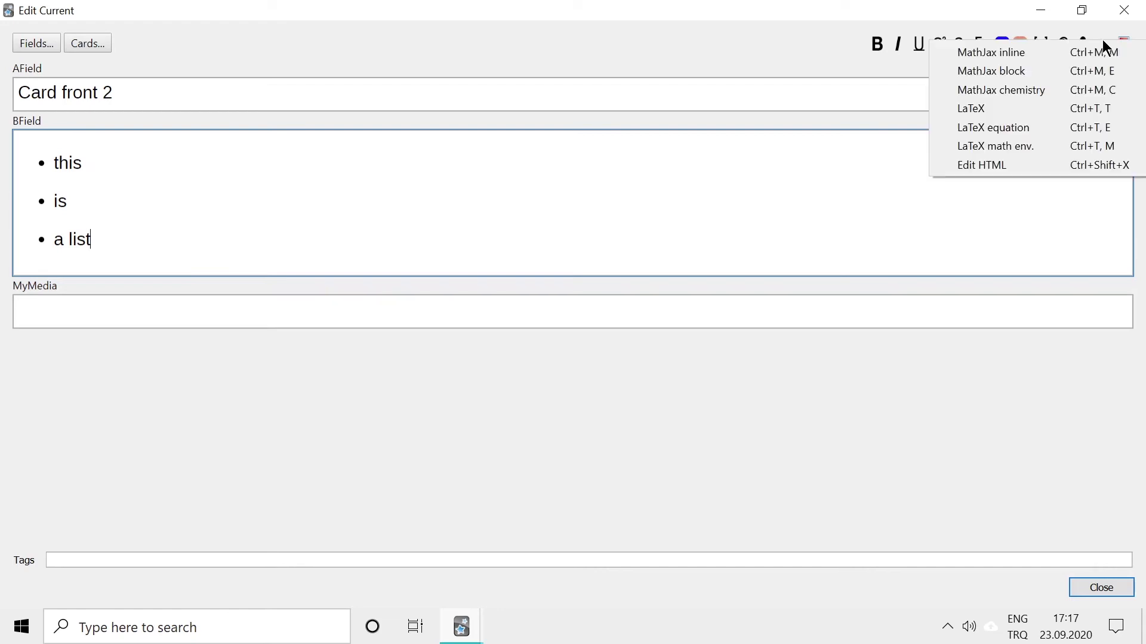
pyautogui.click(996, 167)
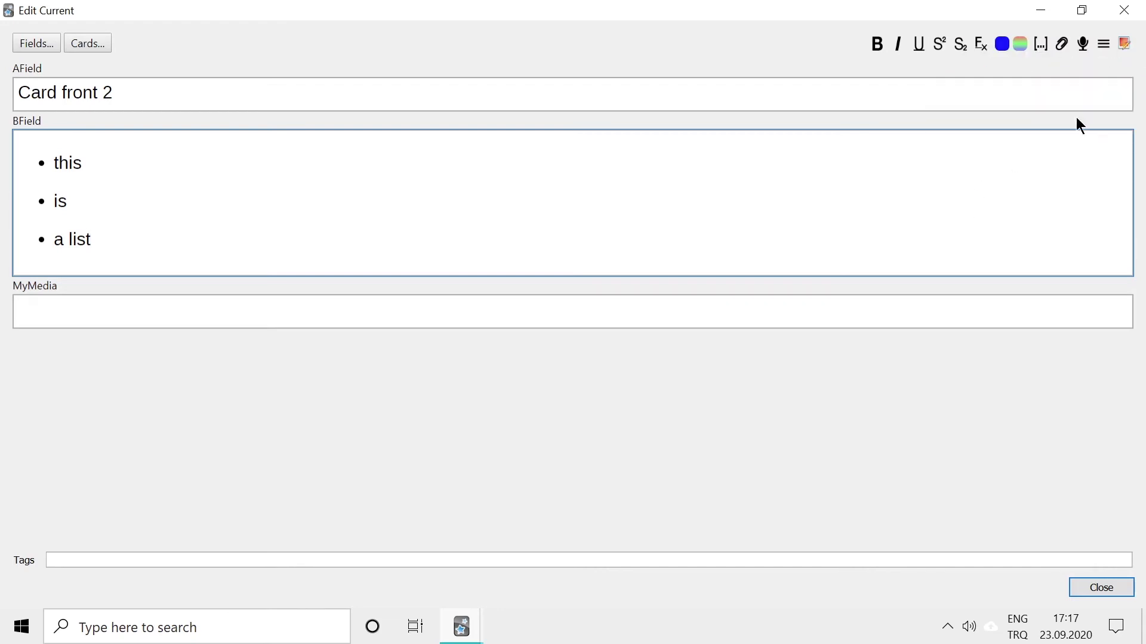
pyautogui.click(1107, 44)
pyautogui.click(996, 172)
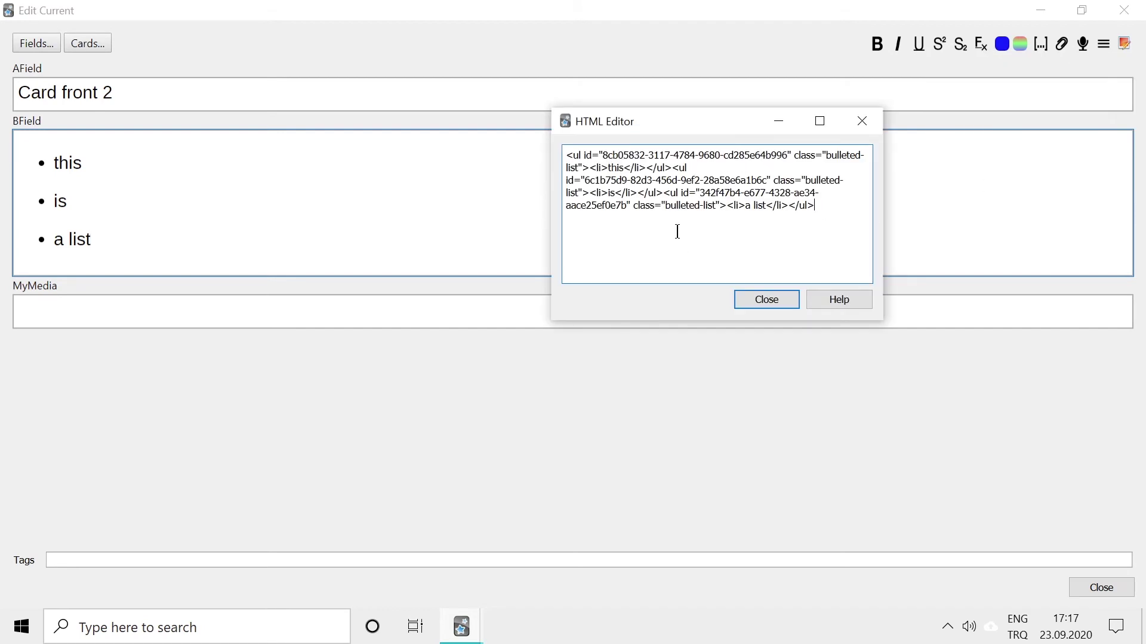
pyautogui.click(586, 165)
# - Delete the <ul>/<li> markup before "this" and between the list words
pyautogui.moveTo(567, 153); pyautogui.dragTo(603, 169)
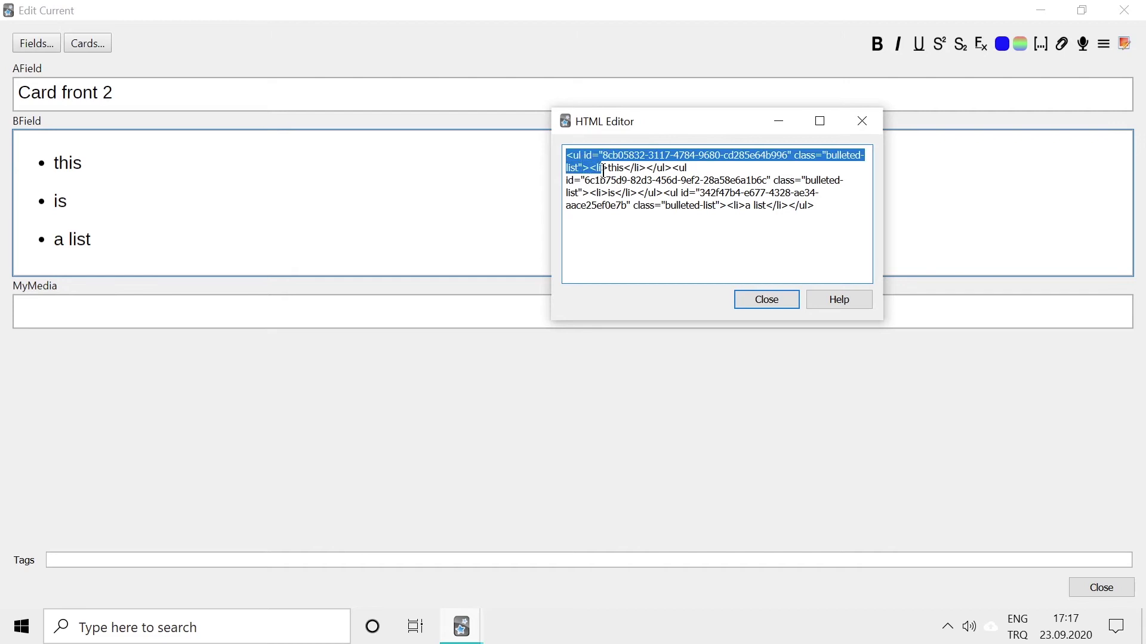
pyautogui.click(569, 155)
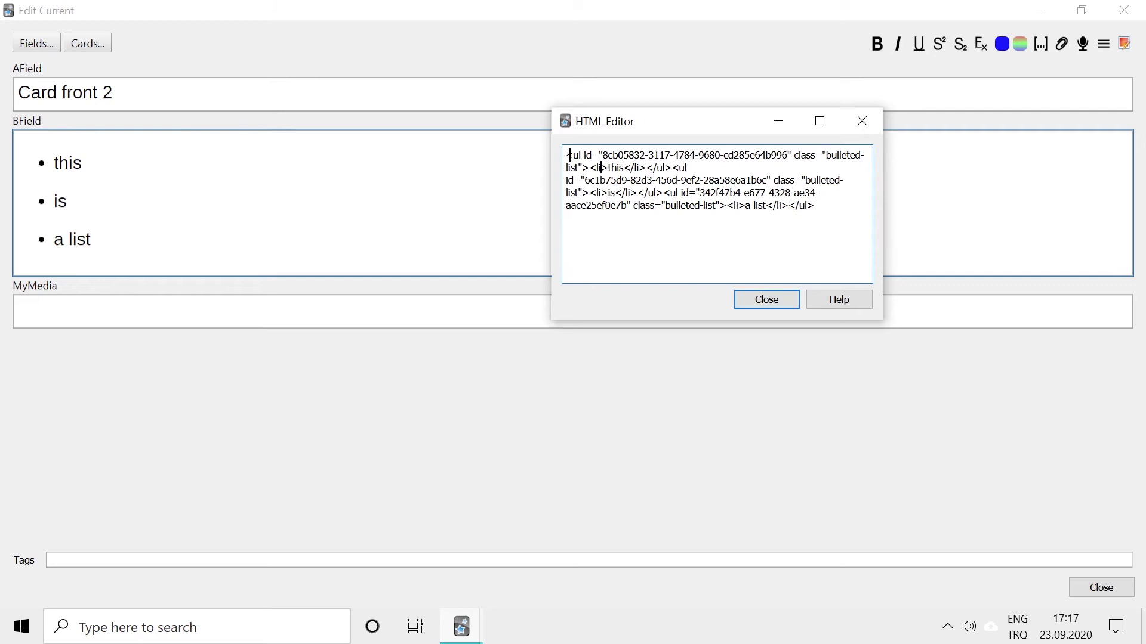
pyautogui.moveTo(567, 155); pyautogui.dragTo(607, 168)
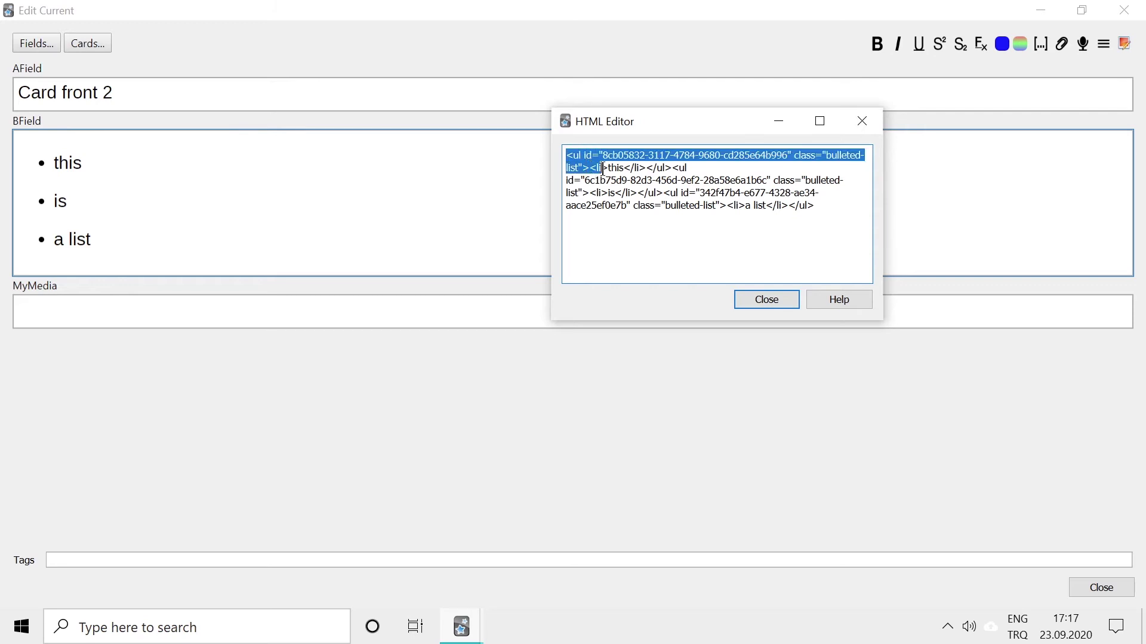
pyautogui.press('Delete')
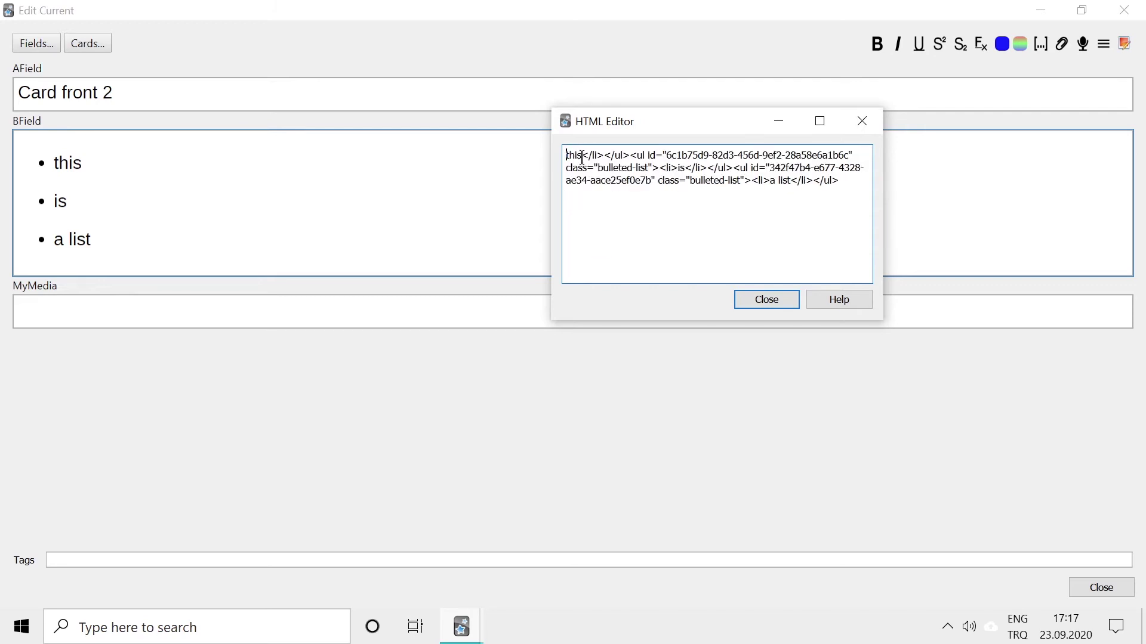
pyautogui.moveTo(582, 156); pyautogui.dragTo(676, 169)
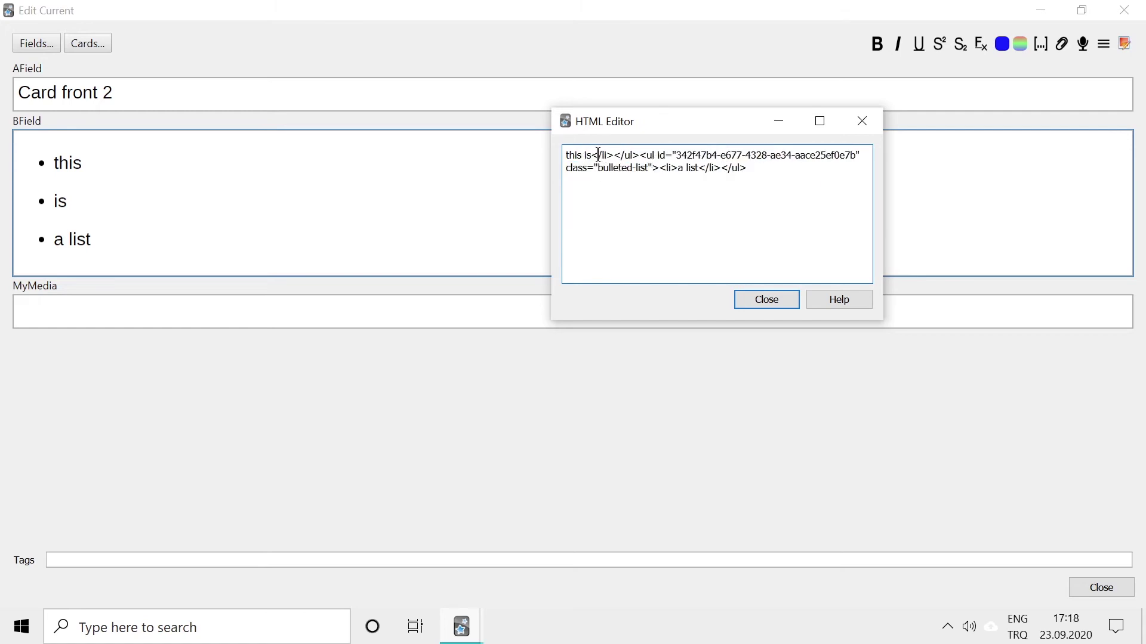
pyautogui.moveTo(591, 156); pyautogui.dragTo(695, 170)
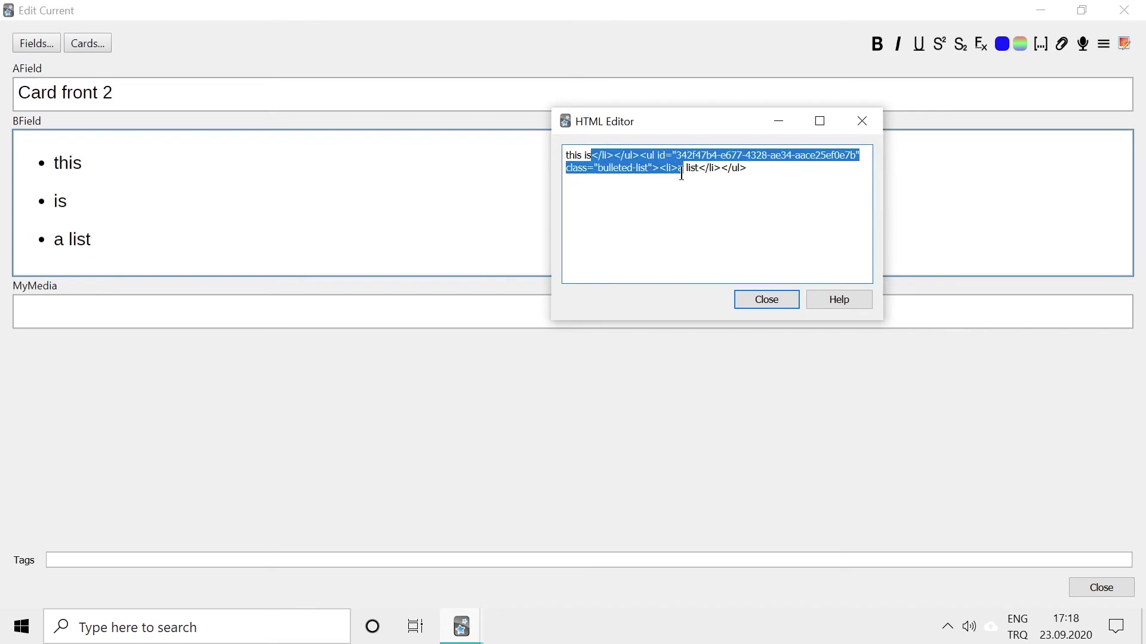
pyautogui.press('Delete')
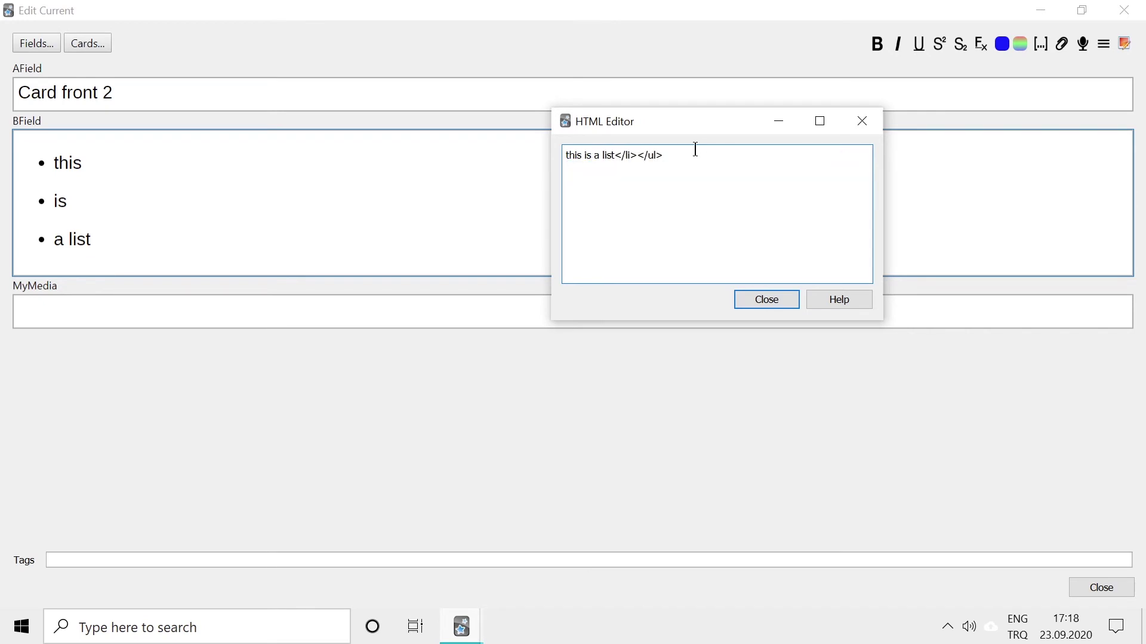
# - Remove the leftover closing tags so the back reads the single line "this is a list"
pyautogui.hotkey('ctrl', 'a')
pyautogui.moveTo(614, 155); pyautogui.dragTo(667, 155)
pyautogui.press('Delete')
pyautogui.click(766, 299)
pyautogui.moveTo(206, 147); pyautogui.dragTo(7, 152)
pyautogui.click(277, 310)
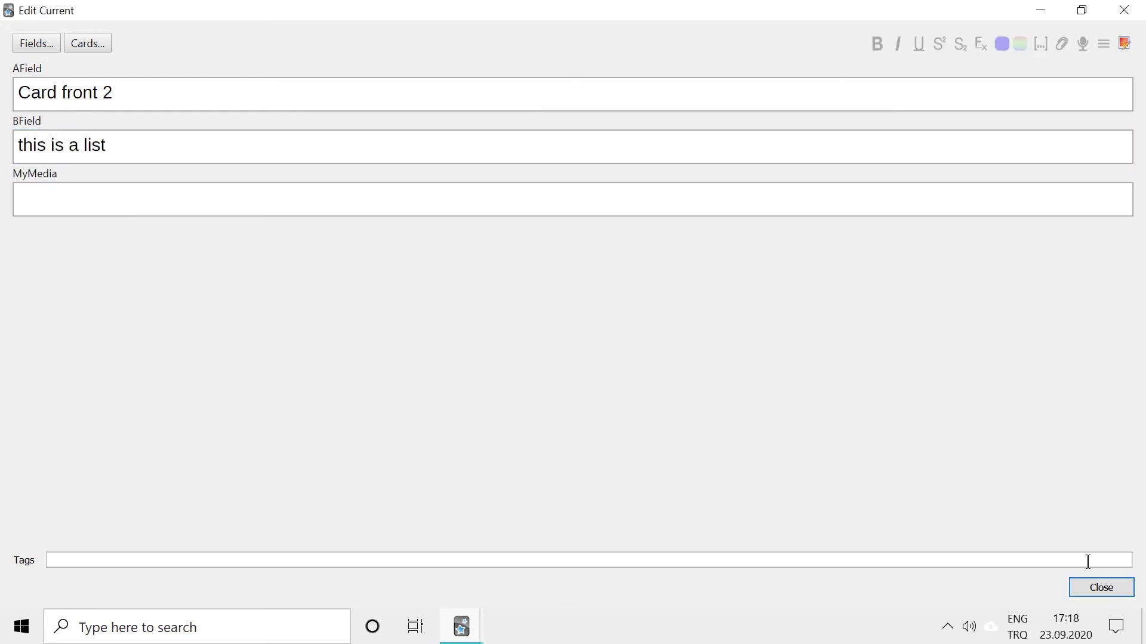
# - Return to review and reveal card 2's answer, now the plain line "this is a list"
pyautogui.click(1110, 590)
pyautogui.rightClick(602, 254)
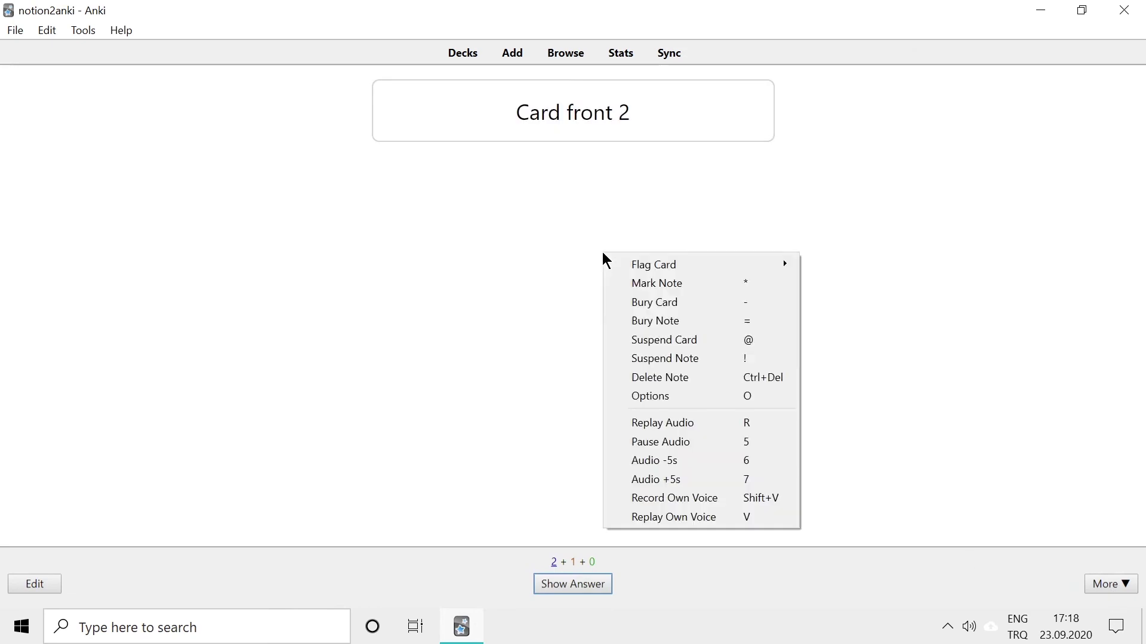
pyautogui.click(577, 185)
pyautogui.press('space')
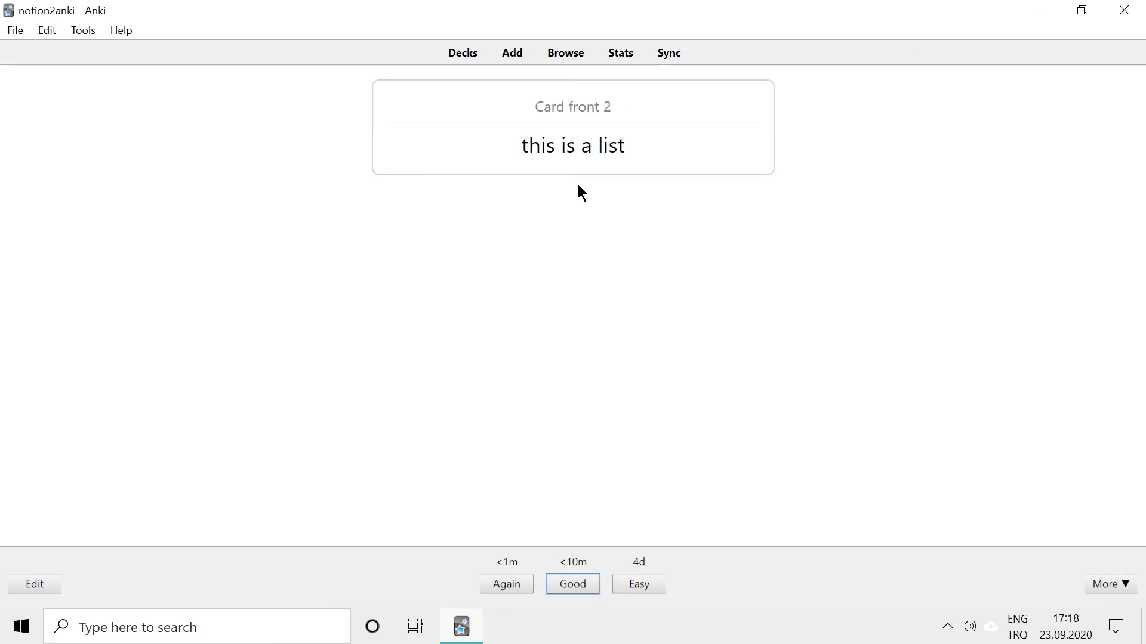
pyautogui.moveTo(656, 148); pyautogui.dragTo(520, 148)
pyautogui.click(614, 248)
# - Rate card 2 Good and reveal card 3's numbered-list answer
pyautogui.click(589, 585)
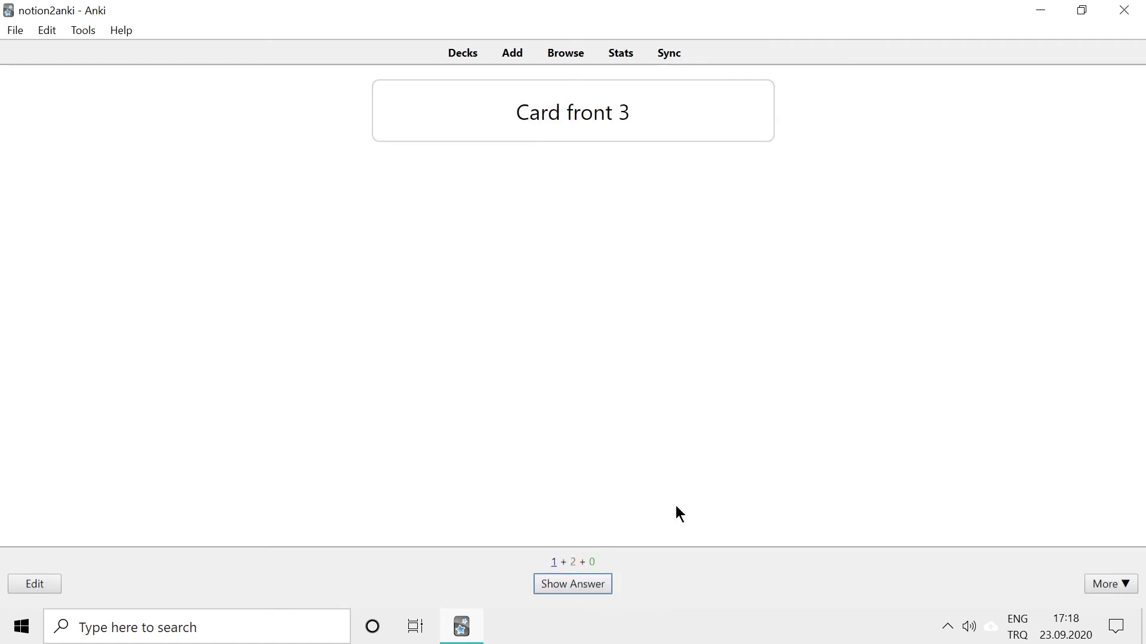
pyautogui.press('space')
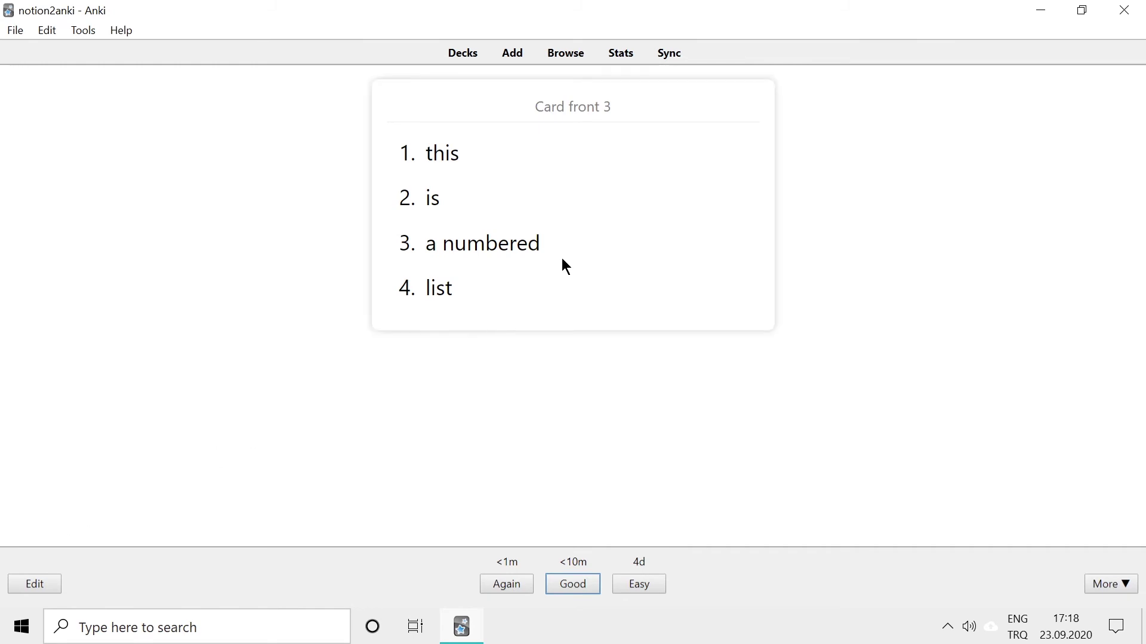
# - Edit card 3 and bring up the HTML source of its numbered-list back field
pyautogui.click(34, 583)
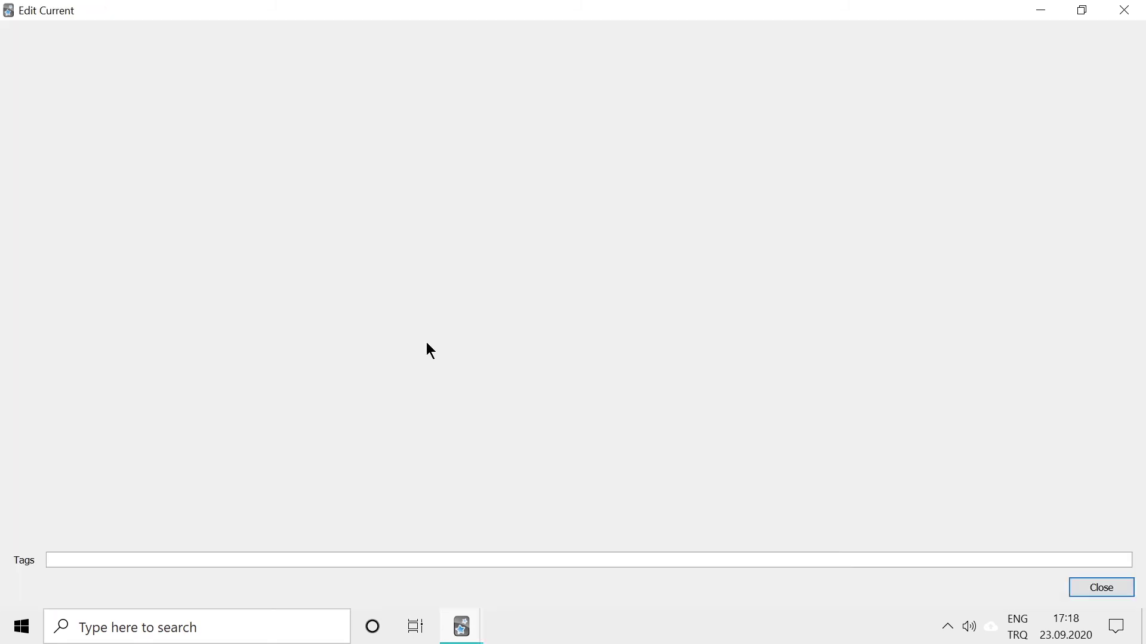
pyautogui.click(422, 230)
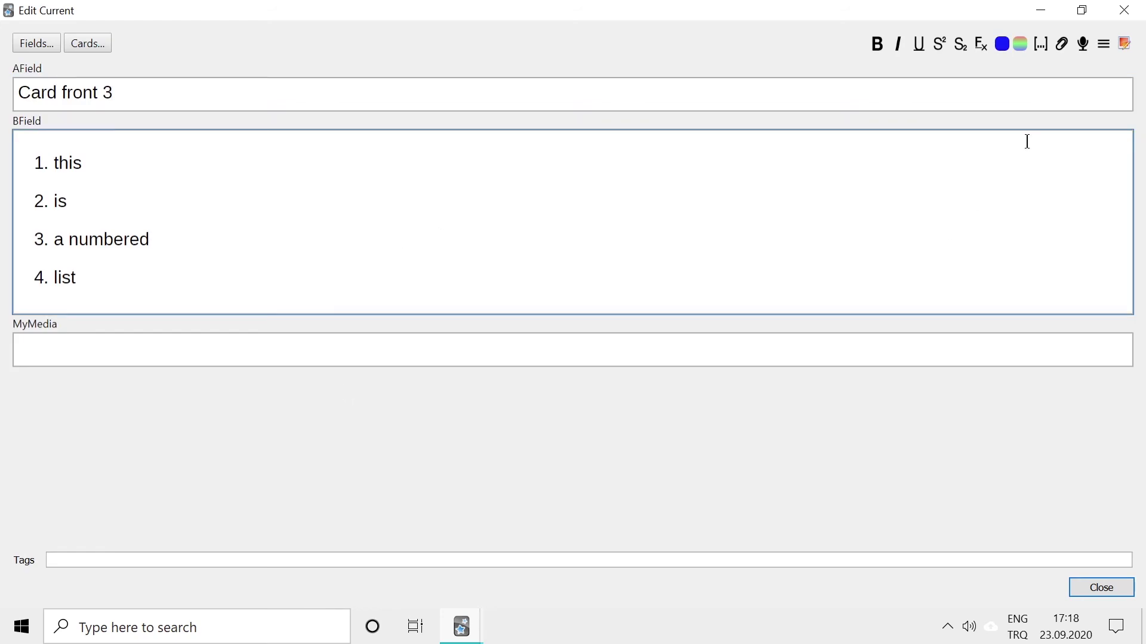
pyautogui.click(1104, 44)
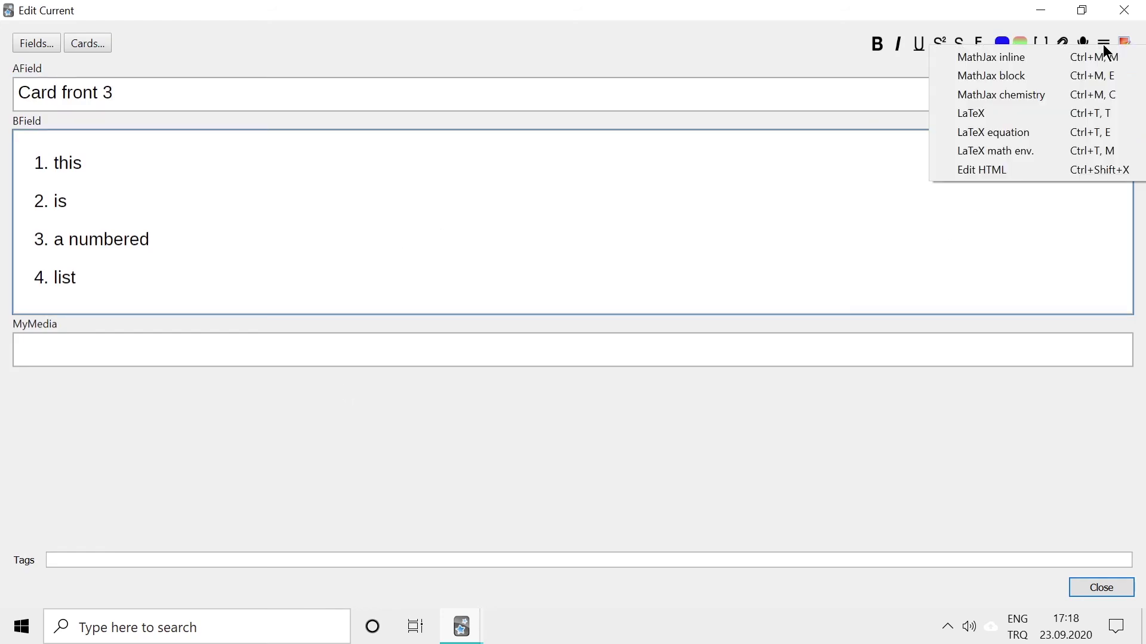
pyautogui.click(988, 173)
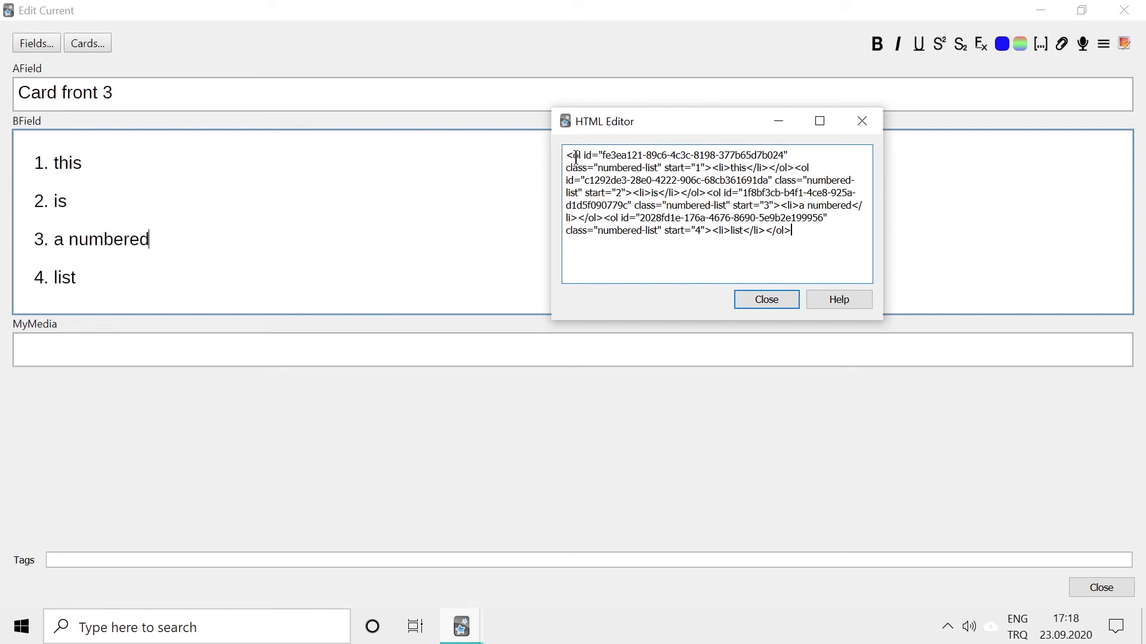
# - Delete the <ol>/<li> markup before and between "this", "is", "a numbered", "list"
pyautogui.moveTo(567, 154)
pyautogui.mouseDown()
pyautogui.moveTo(780, 167)
pyautogui.moveTo(728, 167)
pyautogui.mouseUp()
pyautogui.press('Delete')
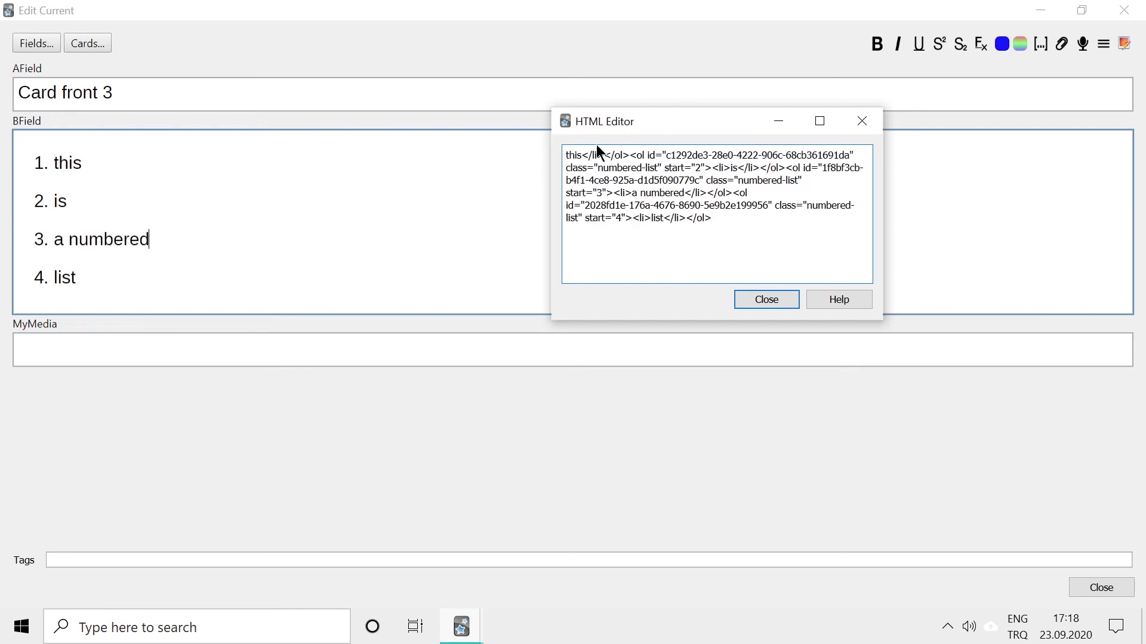
pyautogui.moveTo(582, 157); pyautogui.dragTo(734, 167)
pyautogui.press('Delete')
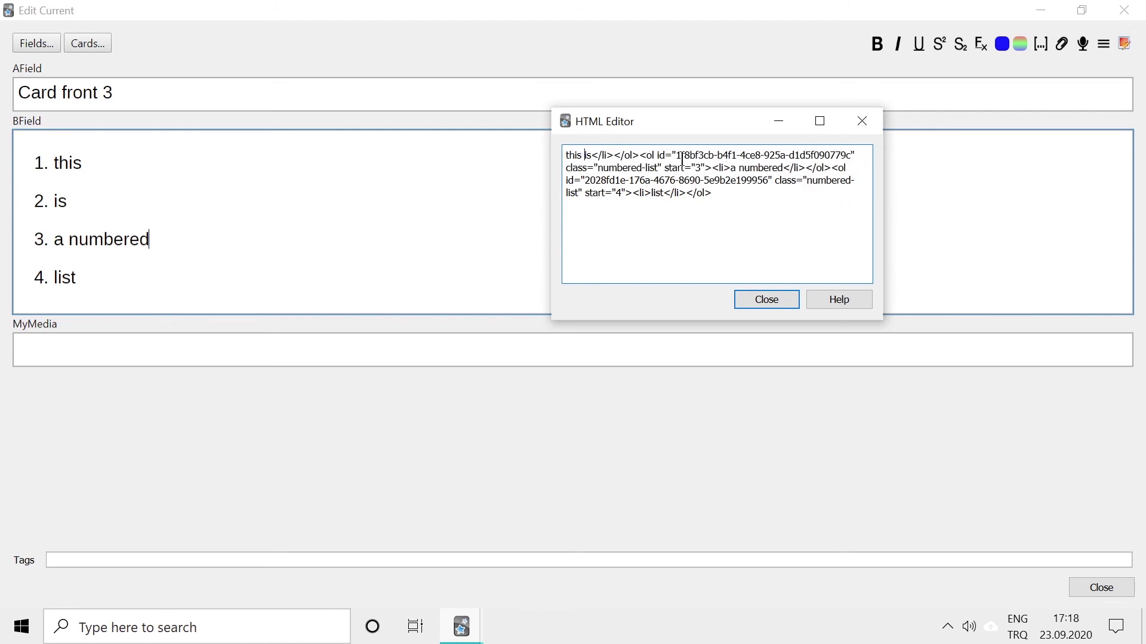
pyautogui.moveTo(591, 156); pyautogui.dragTo(734, 168)
pyautogui.press('Delete')
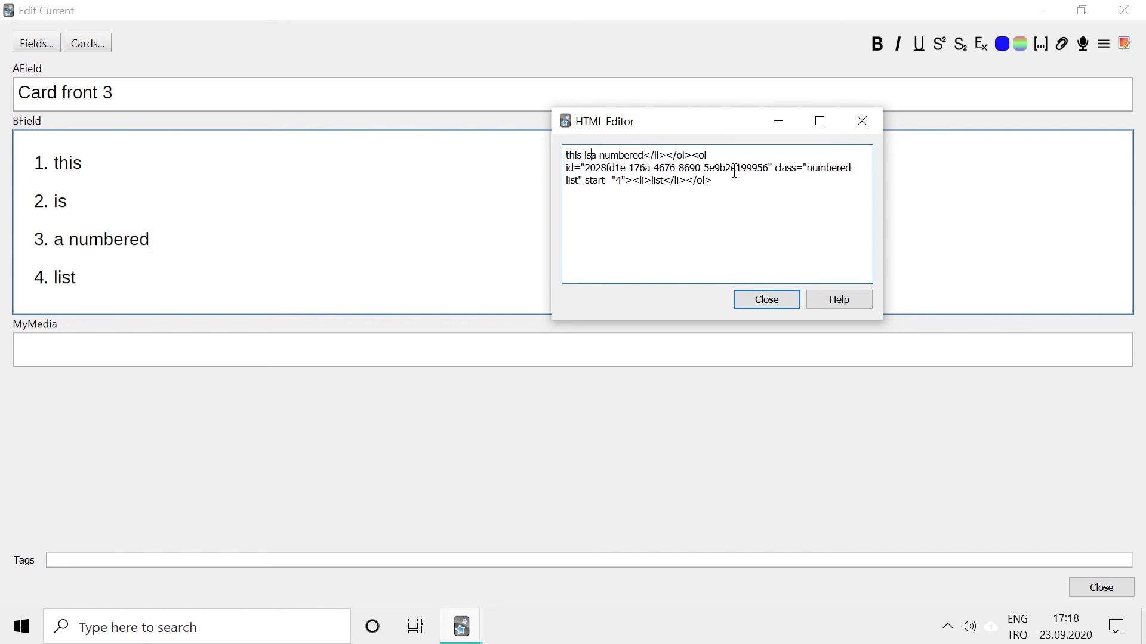
pyautogui.moveTo(646, 156)
pyautogui.mouseDown()
pyautogui.moveTo(686, 166)
pyautogui.moveTo(650, 180)
pyautogui.mouseUp()
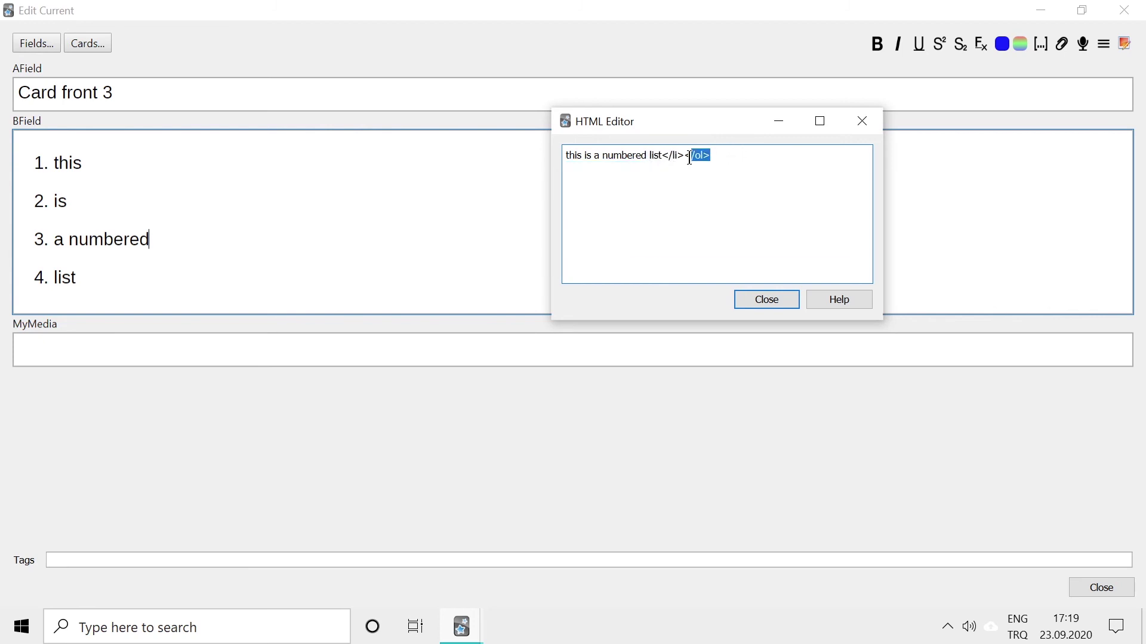
# - Remove the trailing closing tags, leaving "this is a numbered list", and return to review
pyautogui.moveTo(690, 158); pyautogui.dragTo(663, 158)
pyautogui.press('BackSpace')
pyautogui.click(767, 300)
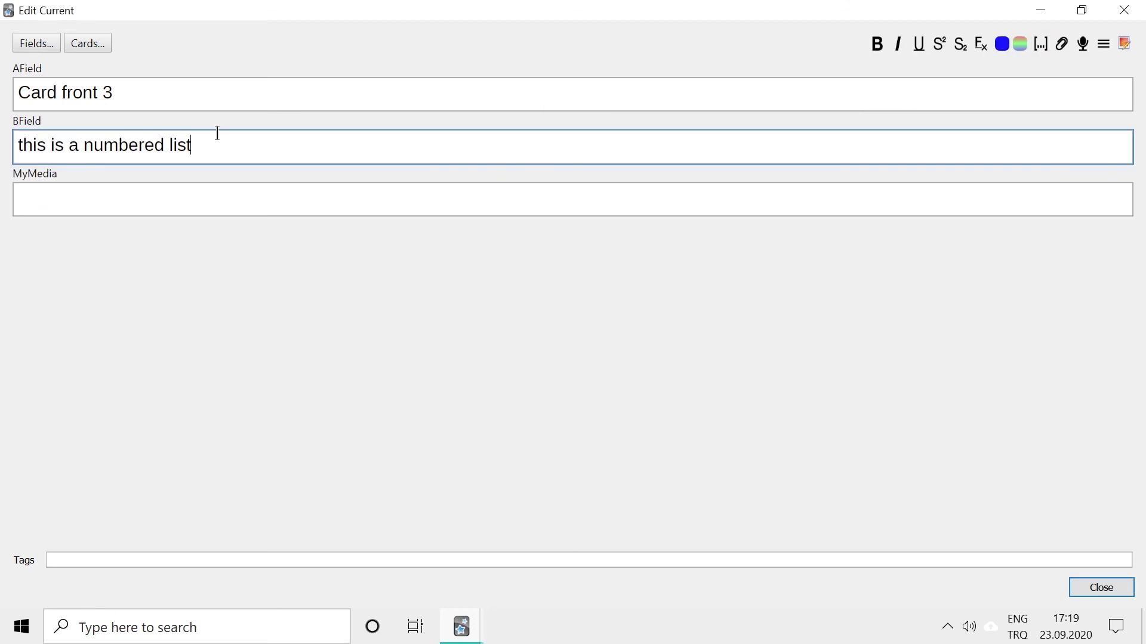
pyautogui.moveTo(195, 147); pyautogui.dragTo(34, 147)
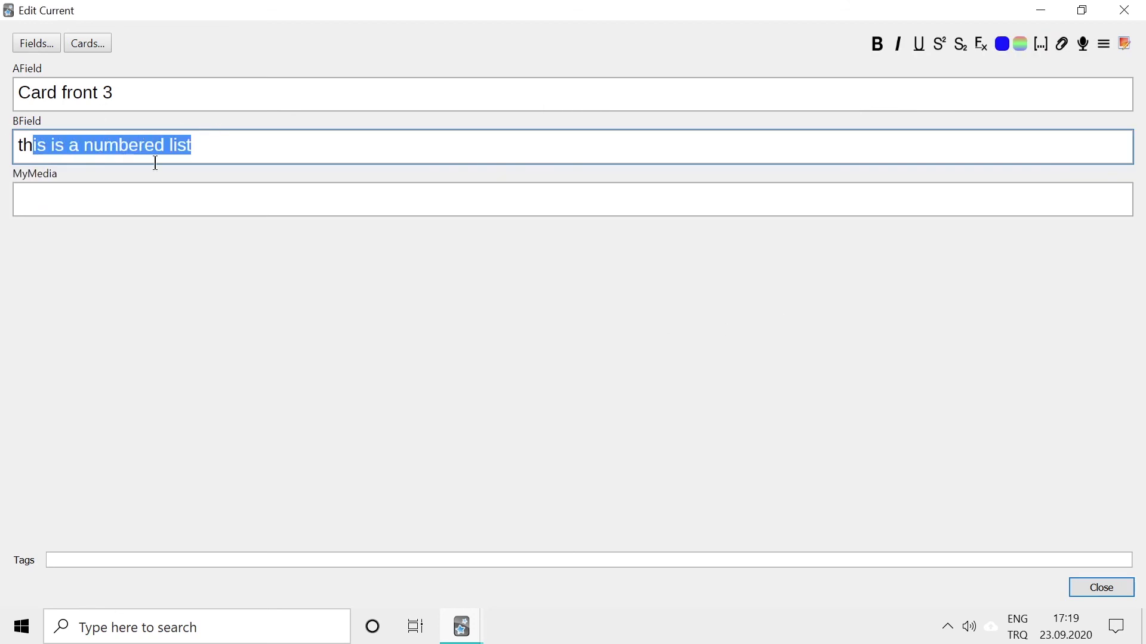
pyautogui.click(226, 159)
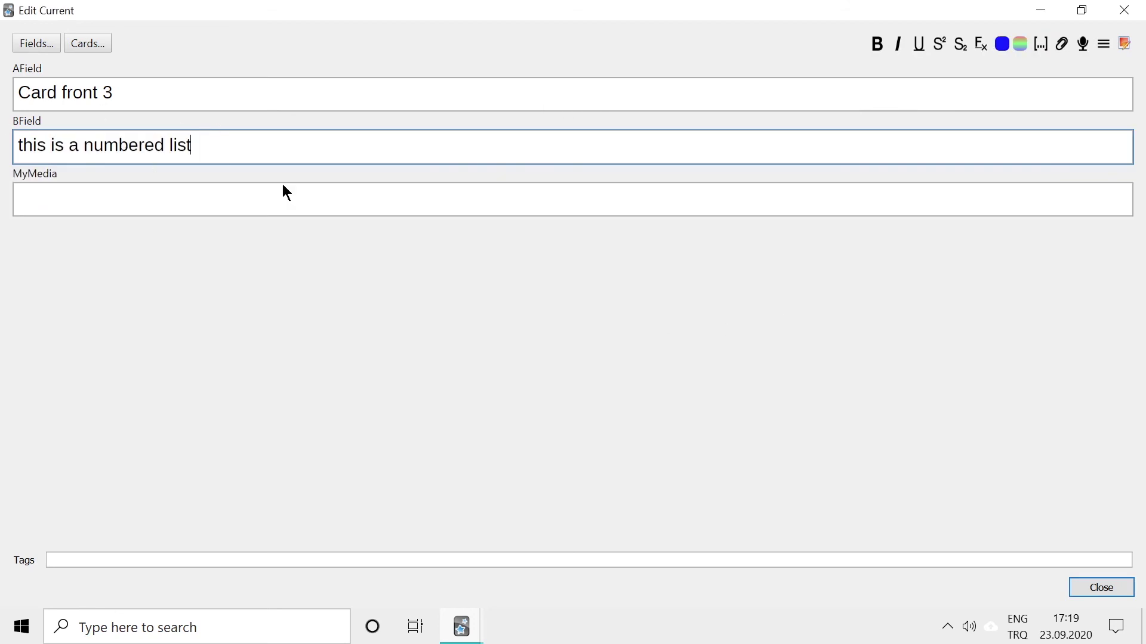
pyautogui.click(1111, 587)
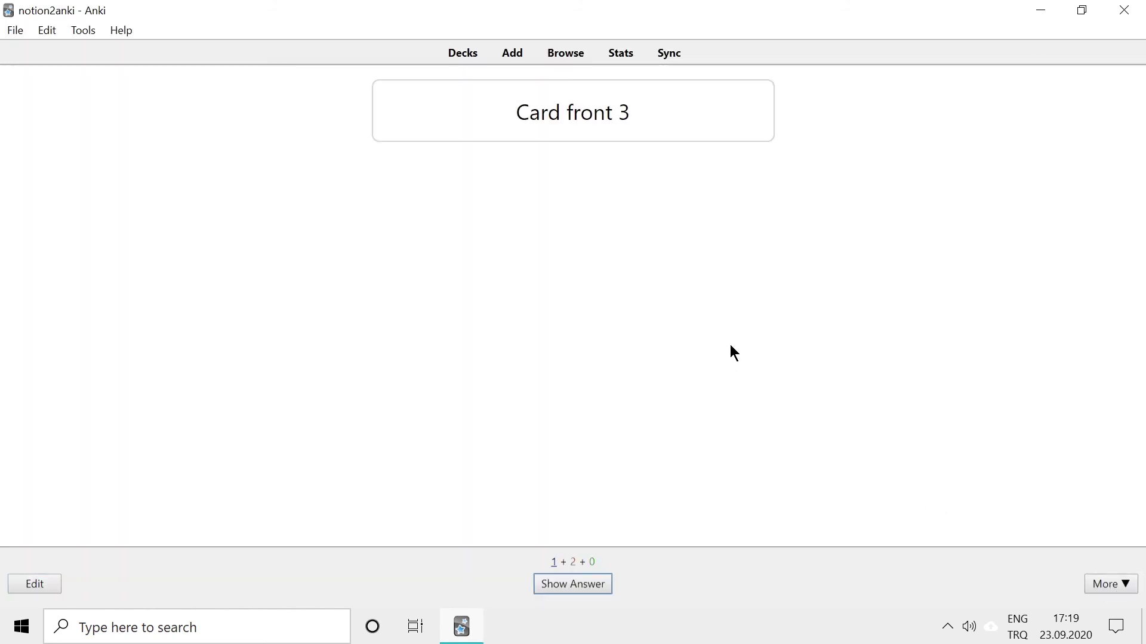
# - Reveal card 3's answer and confirm it is the plain line "this is a numbered list"
pyautogui.press('space')
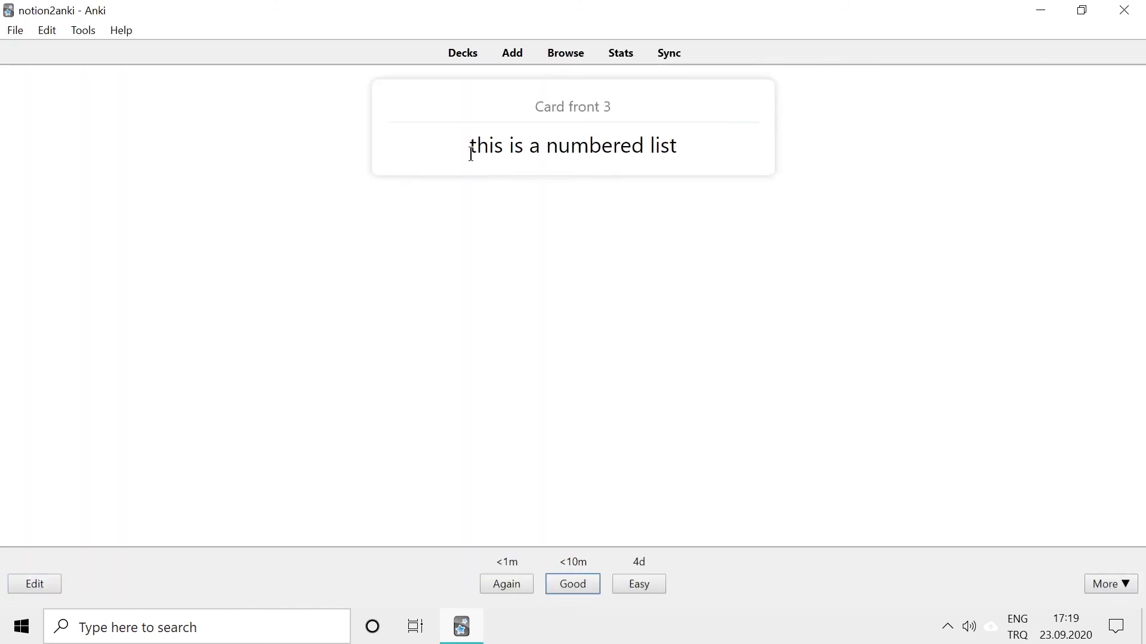
pyautogui.moveTo(471, 148); pyautogui.dragTo(725, 161)
pyautogui.click(796, 287)
pyautogui.moveTo(469, 146)
pyautogui.mouseDown()
pyautogui.moveTo(741, 152)
pyautogui.moveTo(495, 157)
pyautogui.moveTo(683, 151)
pyautogui.mouseUp()
pyautogui.click(707, 147)
pyautogui.click(465, 168)
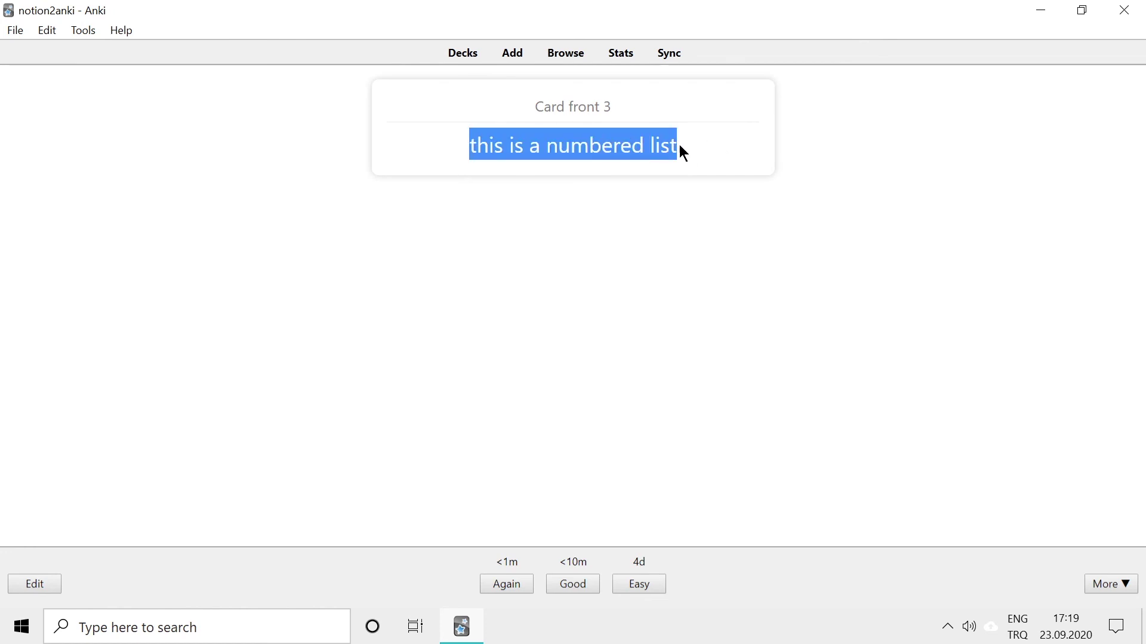
pyautogui.click(472, 147)
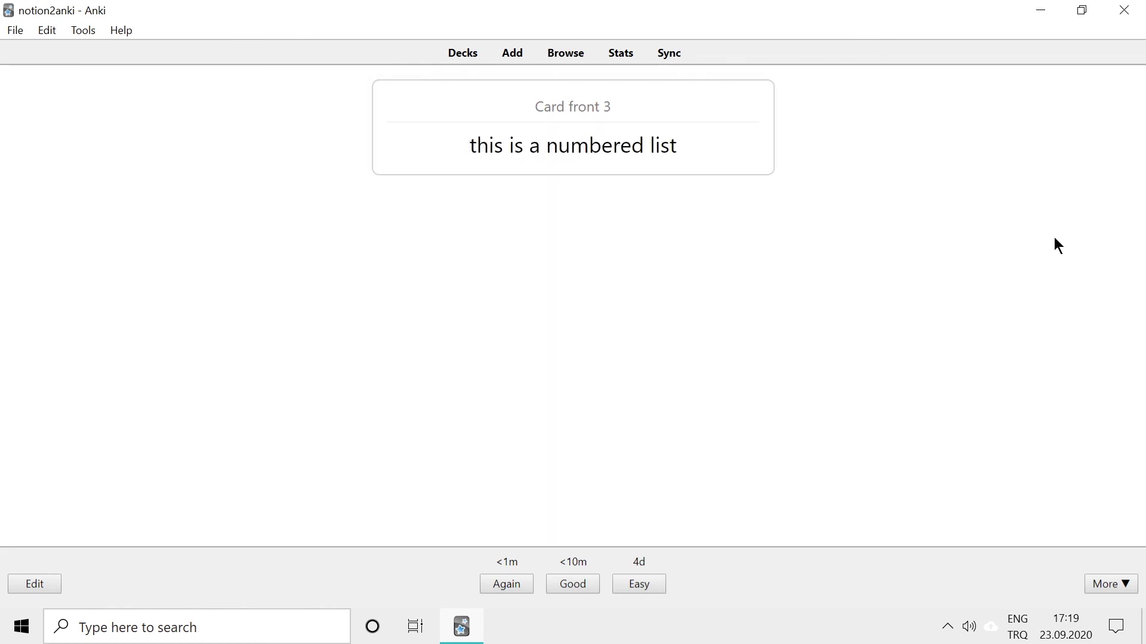